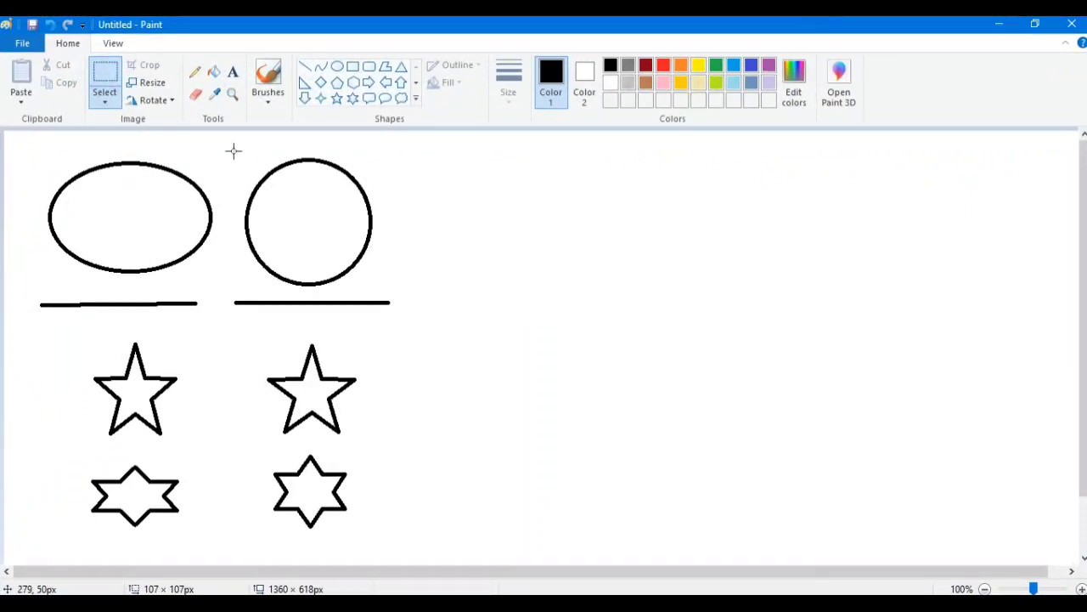
- Fill the wide oval, the five-pointed star below it and the flattened six-pointed star with red
click(213, 72)
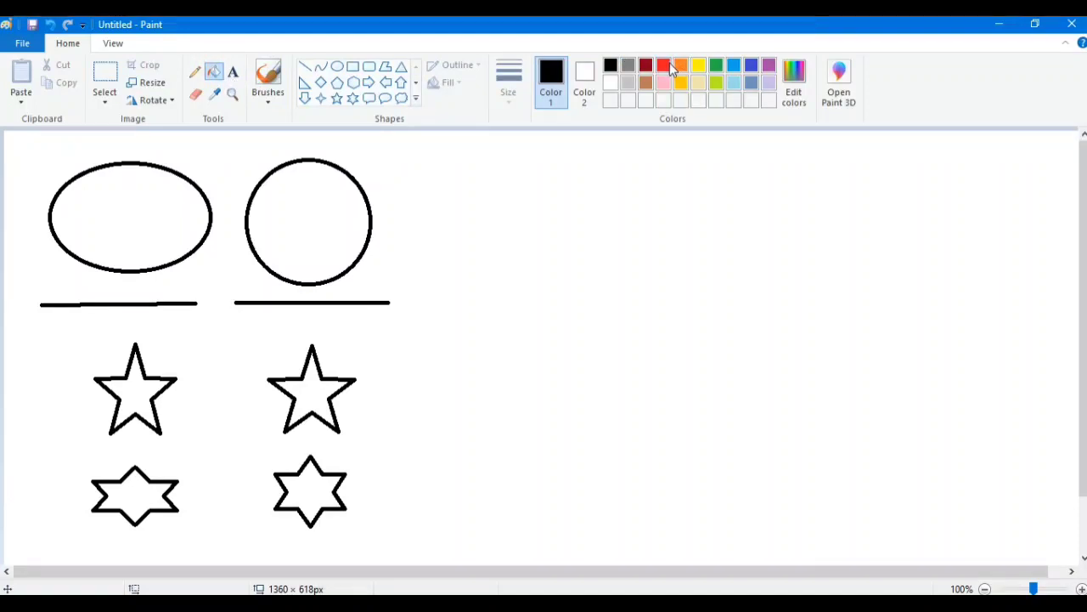
click(663, 65)
click(124, 213)
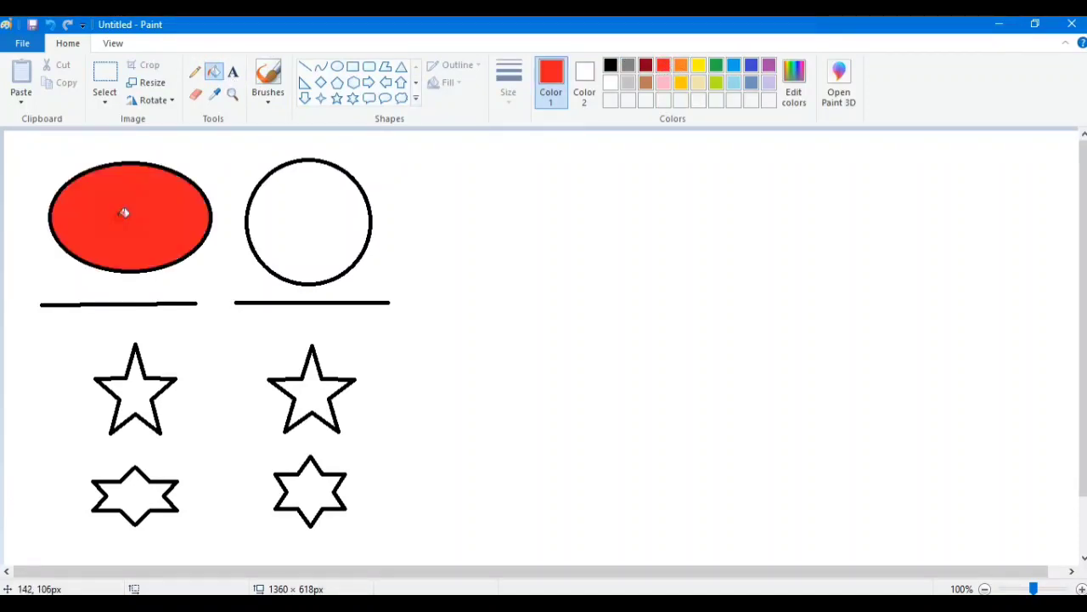
click(141, 397)
click(128, 491)
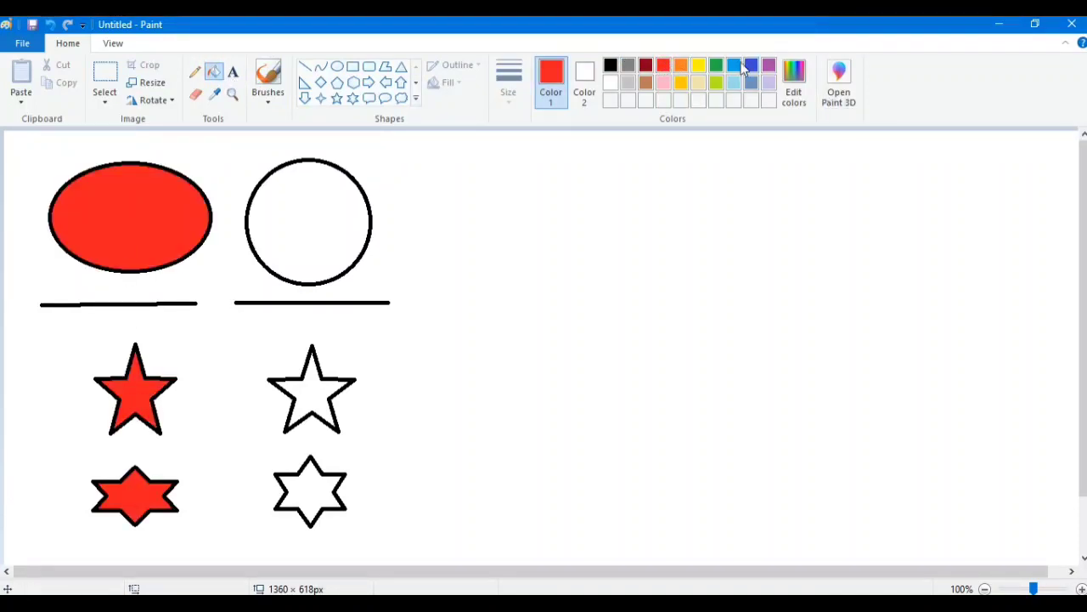
- Fill the circle, the five-pointed star below it and the regular six-pointed star with green
click(716, 65)
click(334, 224)
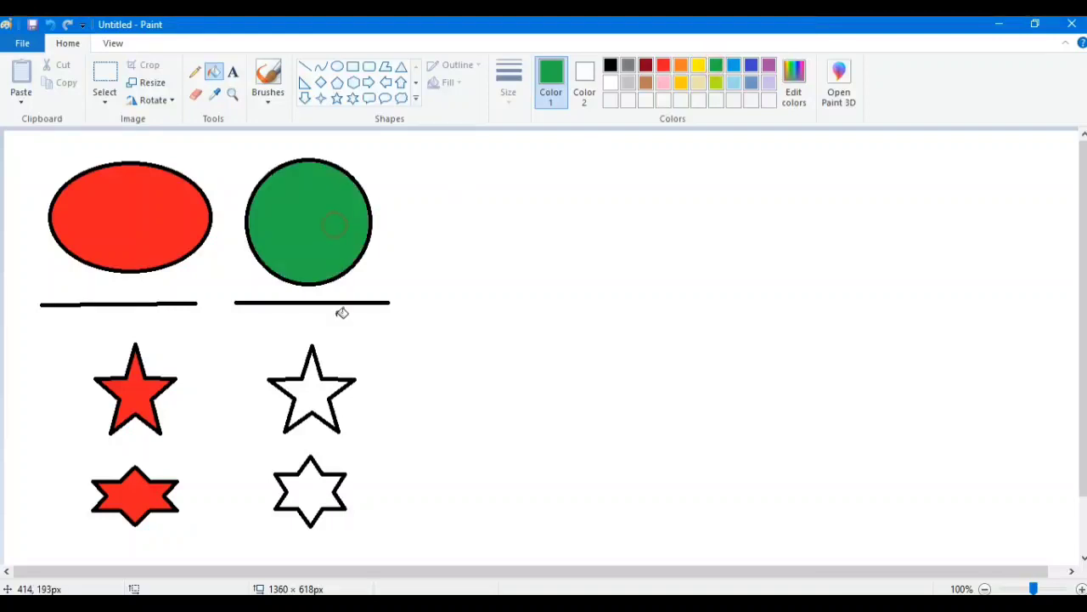
click(314, 388)
click(313, 500)
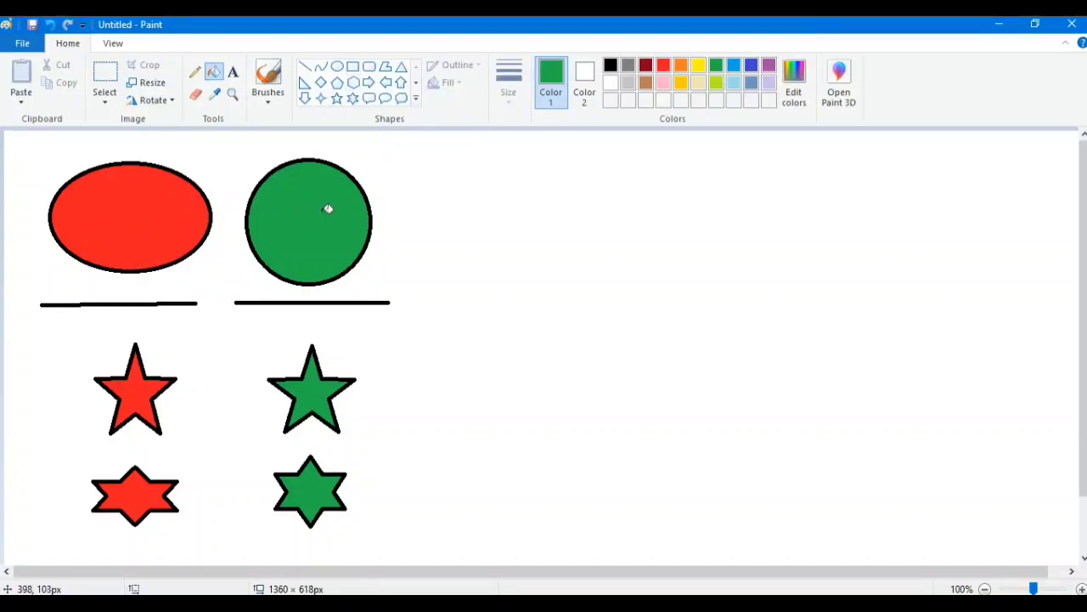
- Try shaping an unconstrained oval of about 172 × 141 px beside the green circle, switching its outline to black, and delete it
click(342, 75)
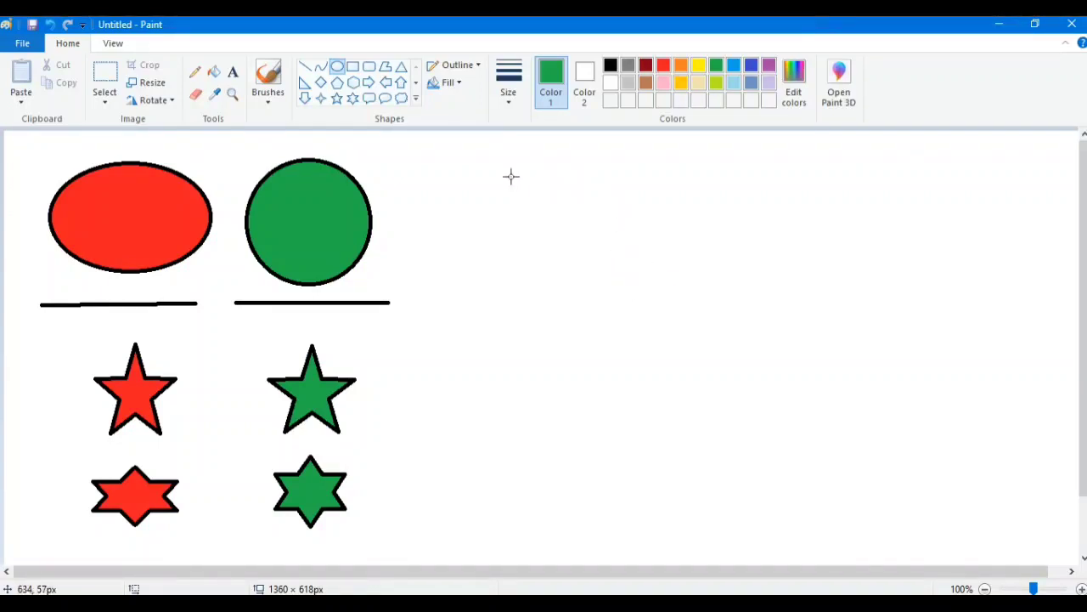
drag(510, 175, 649, 258)
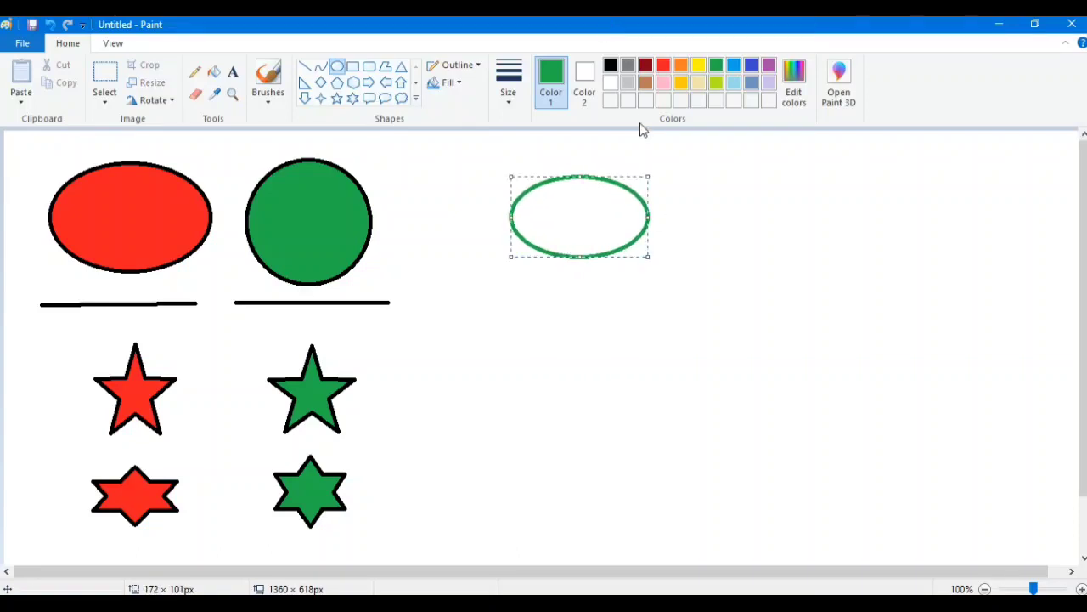
click(610, 65)
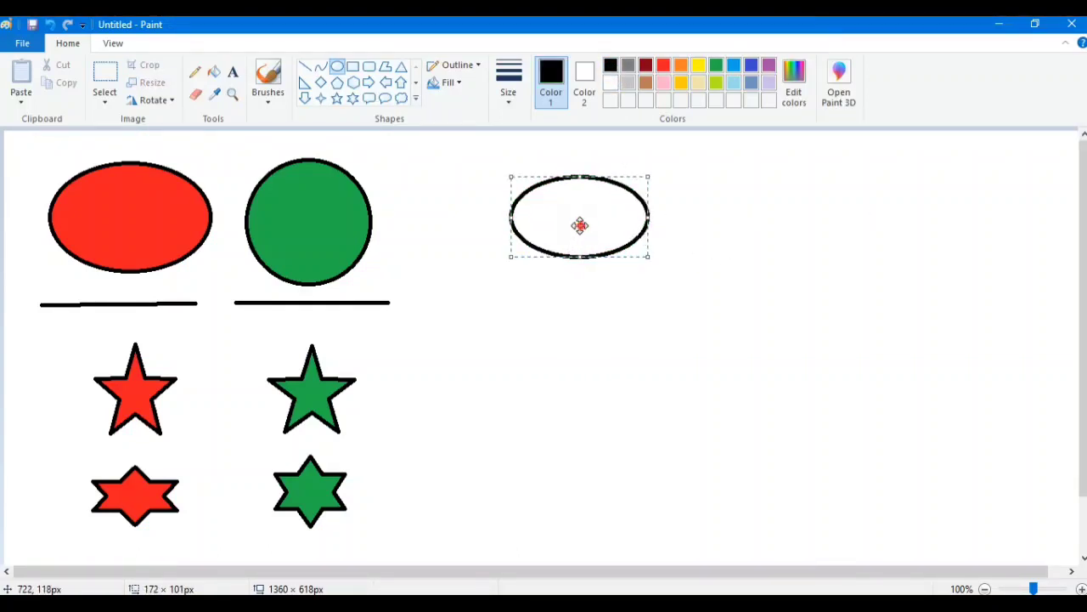
drag(583, 226, 559, 288)
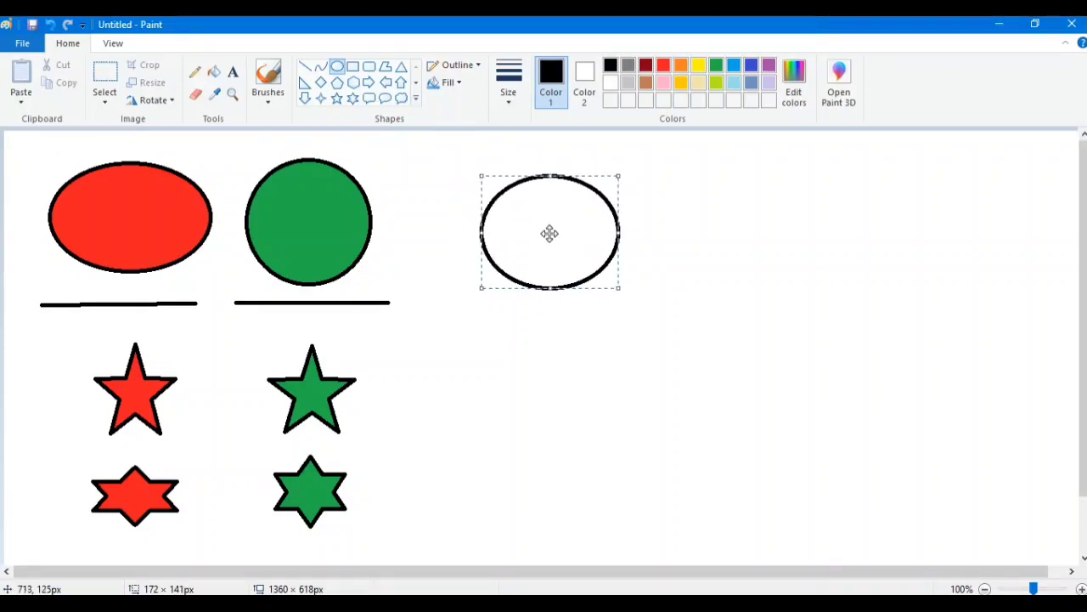
drag(568, 235, 568, 233)
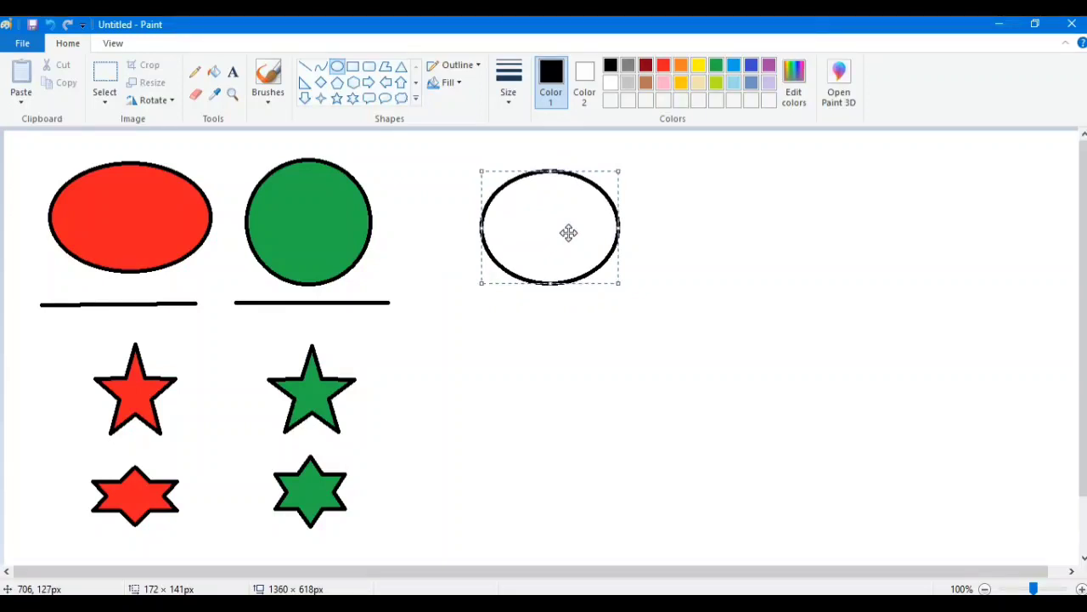
key(Delete)
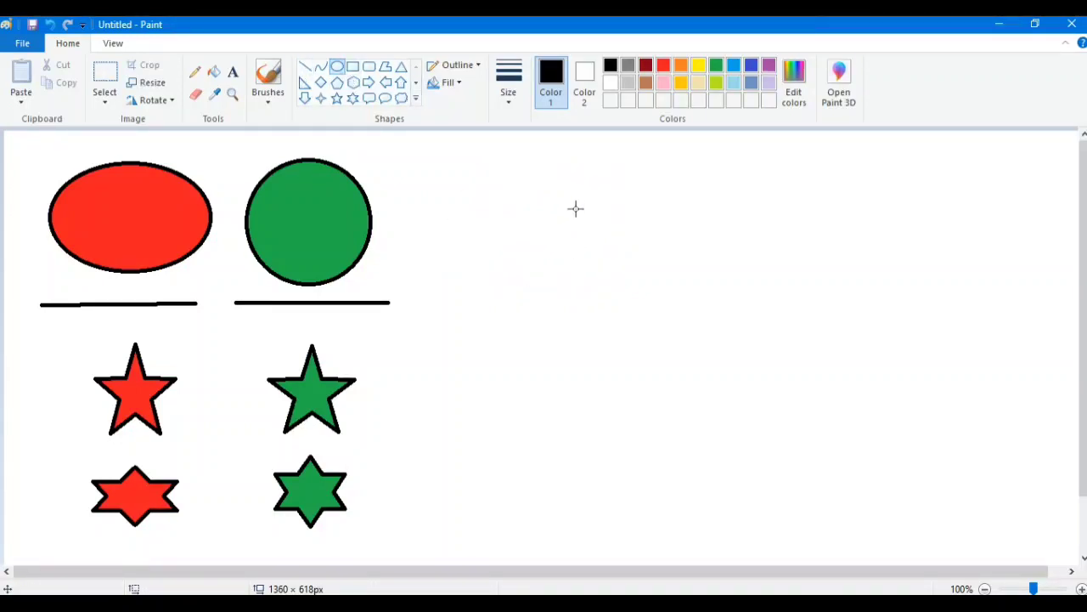
- Try drawing a circle as an unconstrained oval about 161 × 145 px beside the green circle, and delete it
mouse_move(478, 183)
mouse_down()
mouse_move(507, 201)
mouse_move(638, 229)
mouse_move(609, 270)
mouse_move(607, 304)
mouse_up()
drag(573, 247, 592, 235)
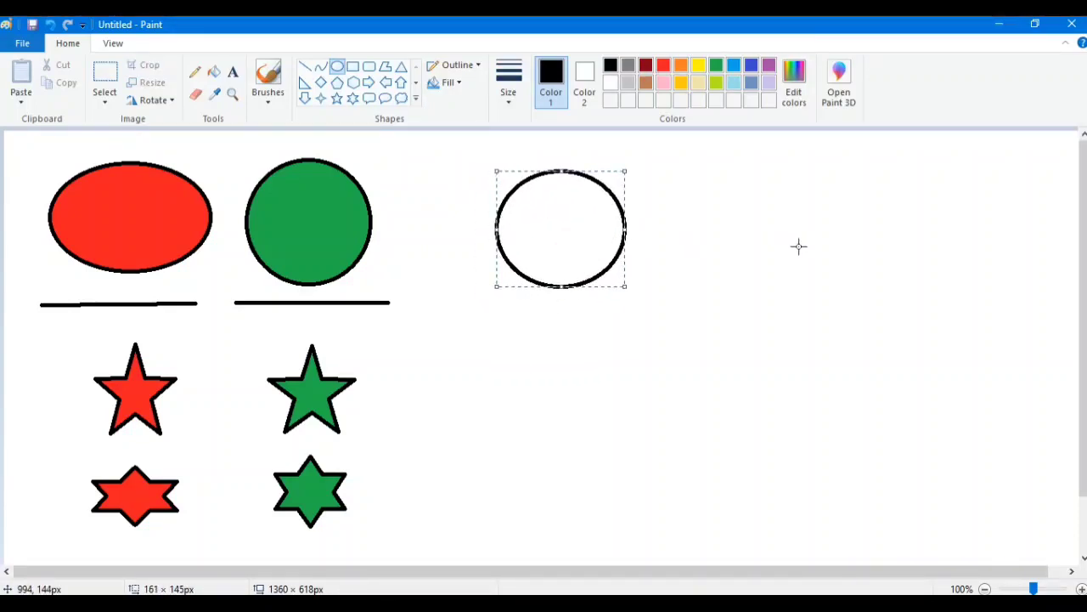
key(Delete)
- Draw an unconstrained oval about 172 × 152 px and two perfect circles, the second about 234 × 234 px, in the blank canvas area
mouse_move(534, 174)
mouse_down()
mouse_move(616, 275)
mouse_move(671, 296)
mouse_up()
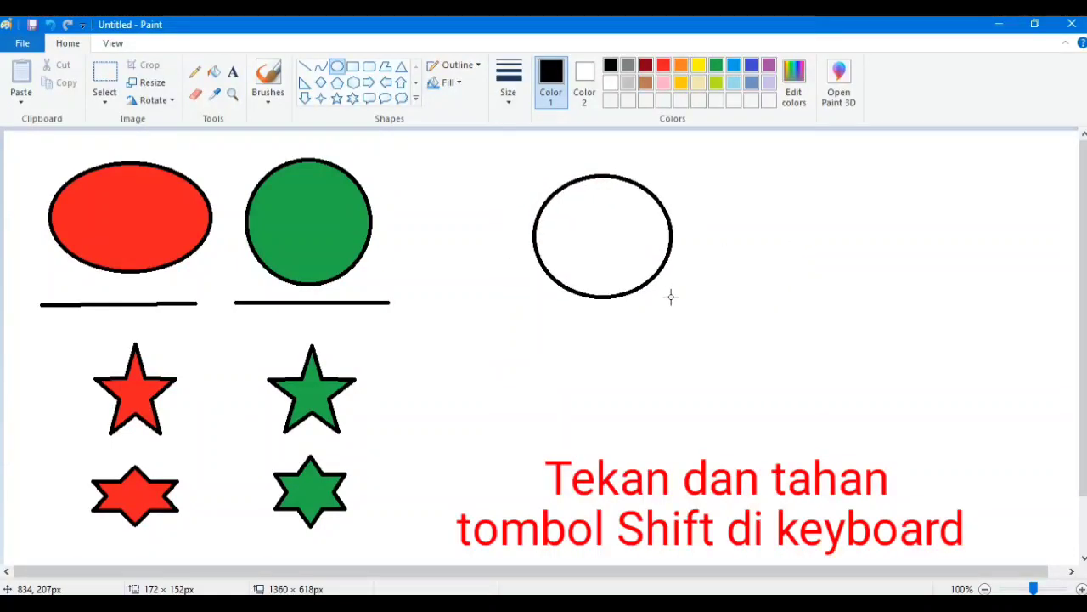
click(763, 232)
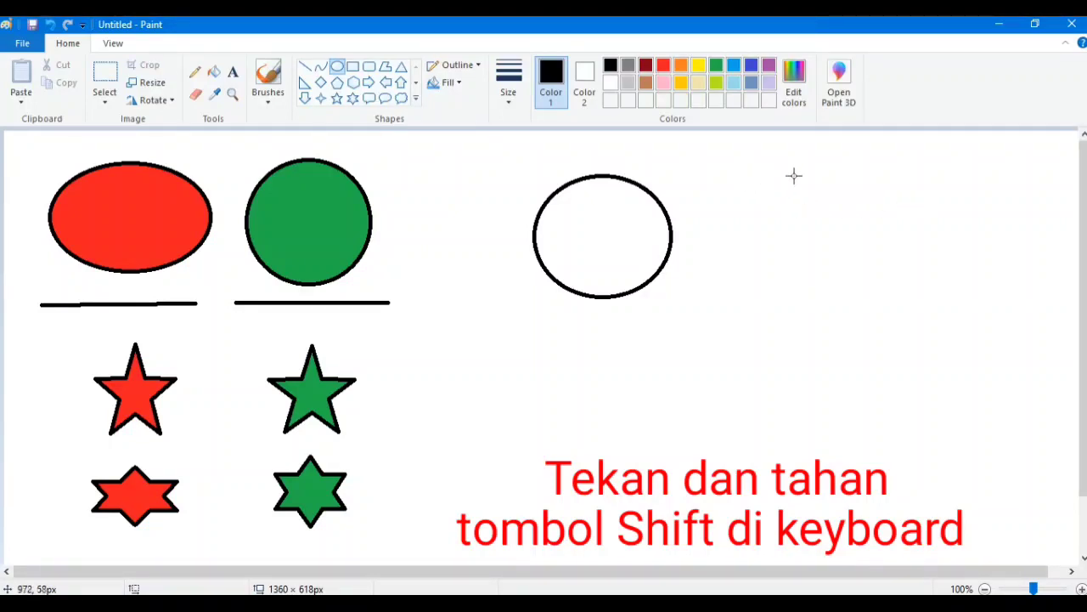
drag(810, 183, 1026, 387)
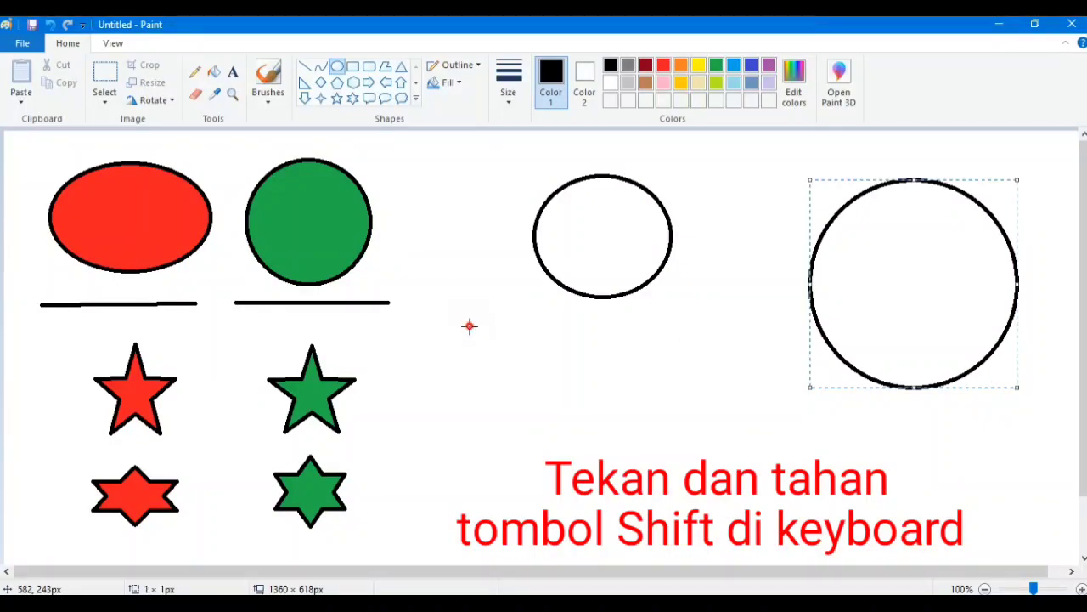
drag(470, 326, 866, 512)
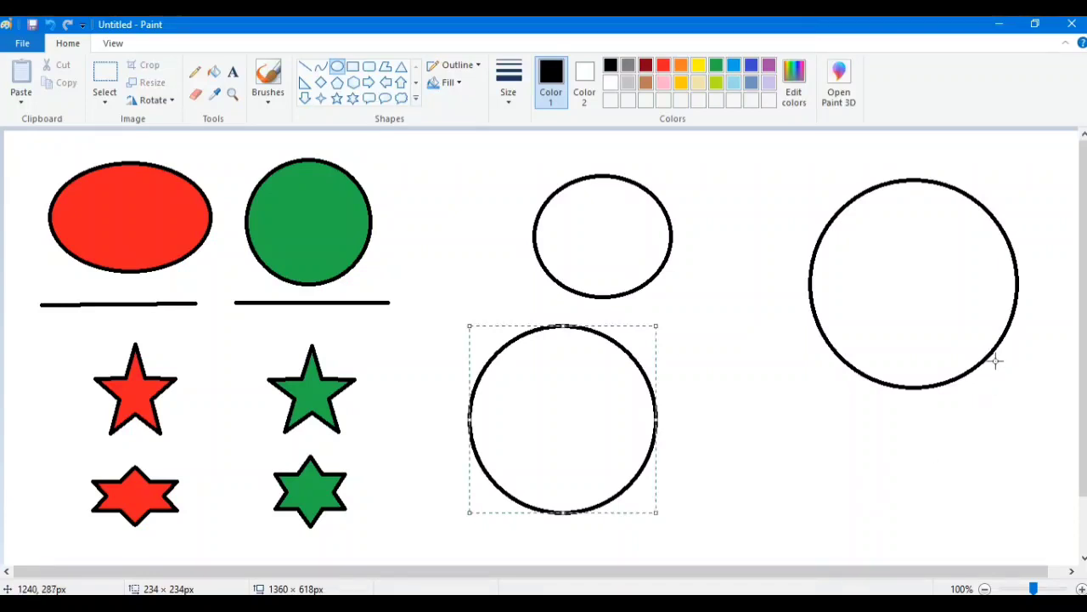
- Undo the two perfect circles and the unconstrained oval
key(ctrl+z)
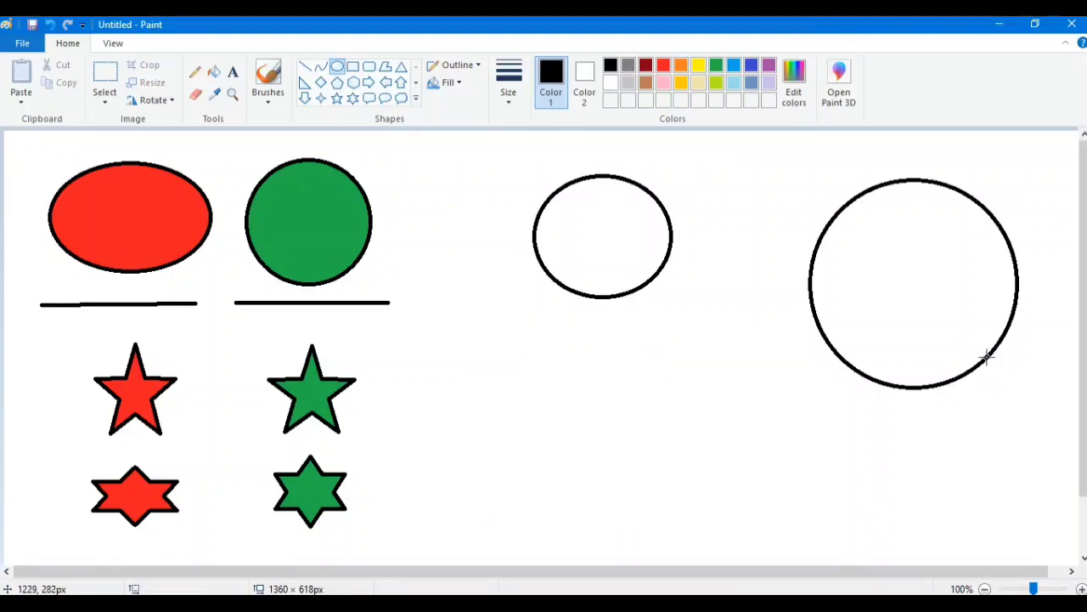
click(51, 25)
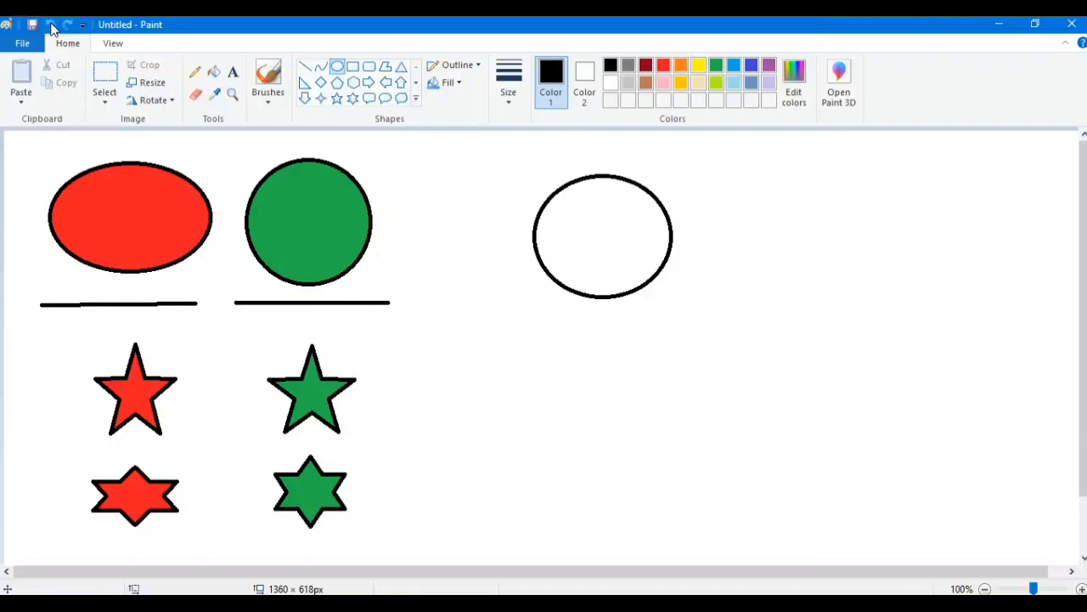
click(51, 25)
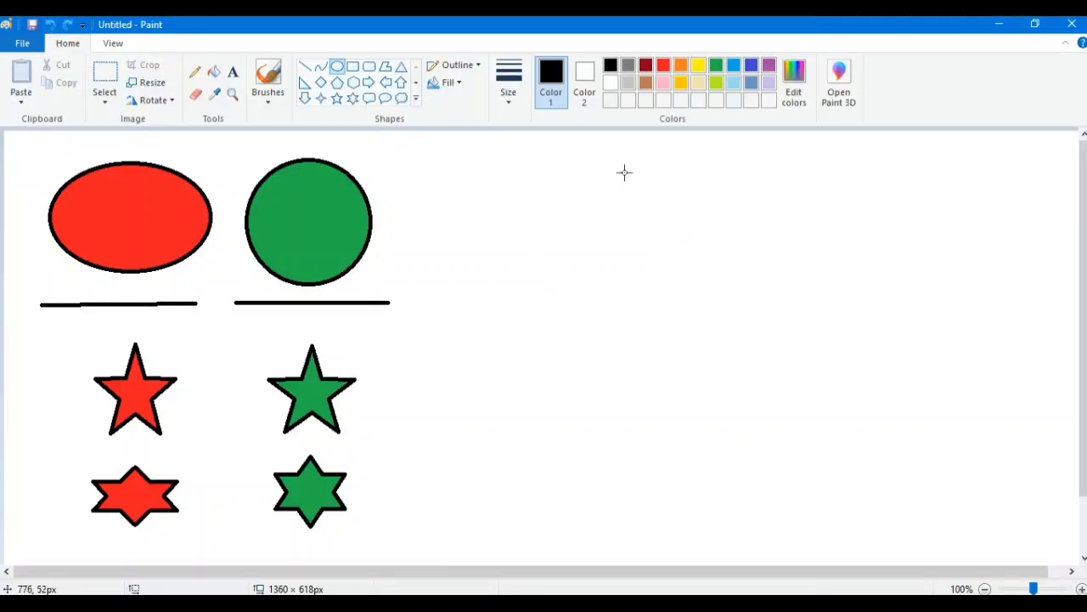
- Draw a large perfect circle about 281 × 281 px and several smaller perfect circles around, inside and overlapping it
drag(624, 172, 886, 397)
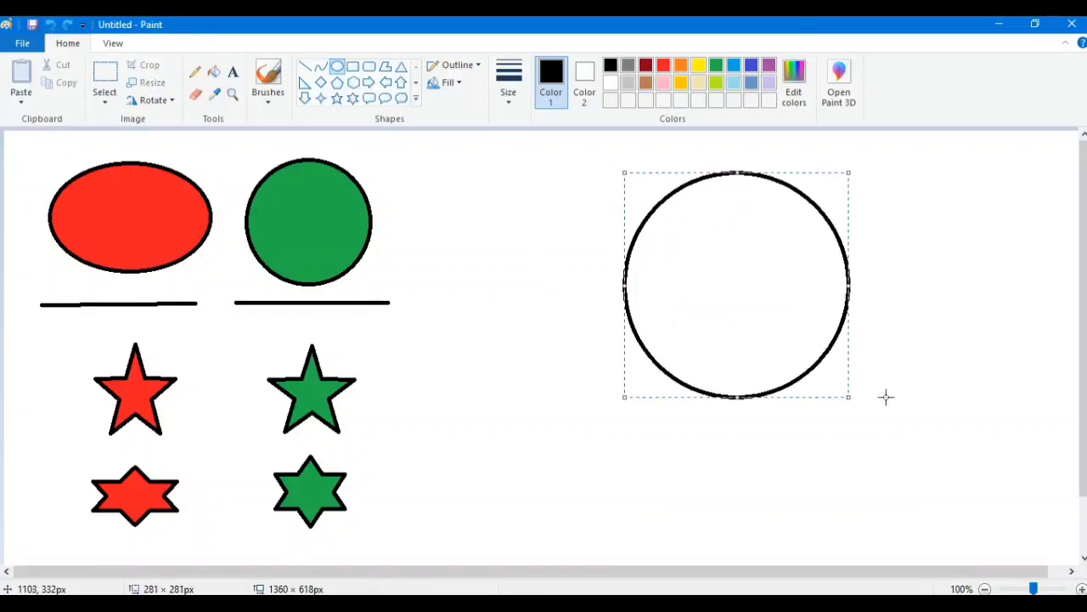
drag(448, 186, 495, 234)
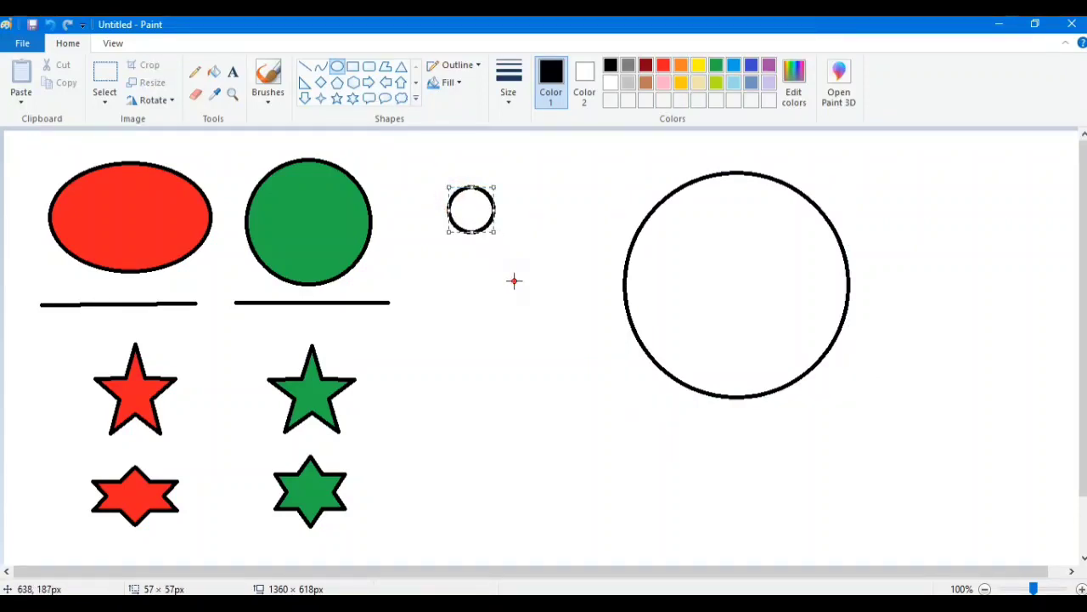
drag(514, 280, 452, 336)
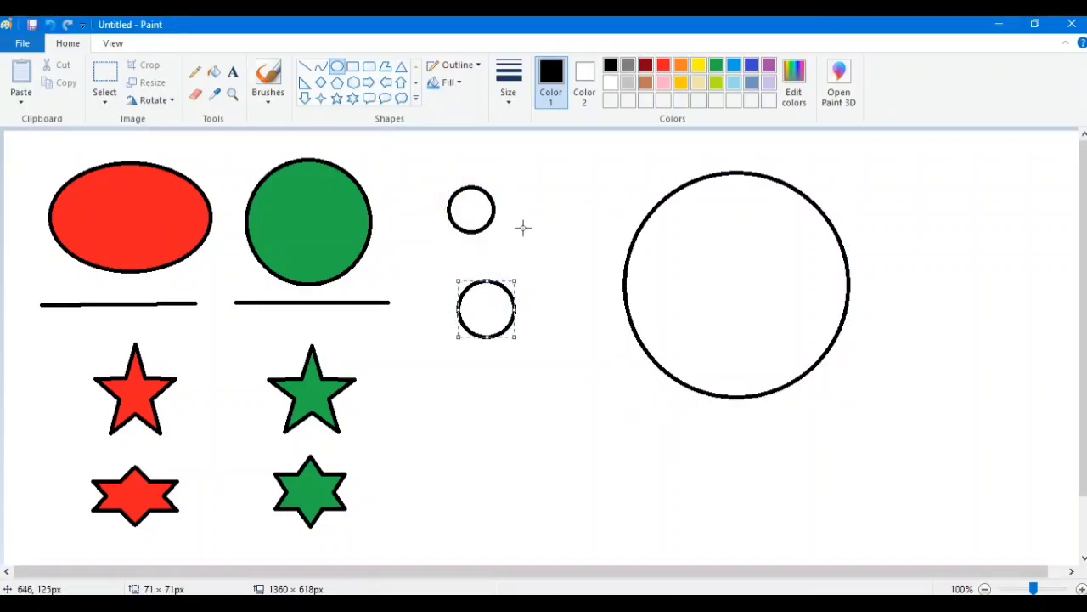
drag(535, 217, 582, 264)
drag(908, 248, 956, 174)
drag(710, 297, 818, 259)
drag(733, 338, 839, 442)
drag(894, 304, 970, 379)
click(1004, 280)
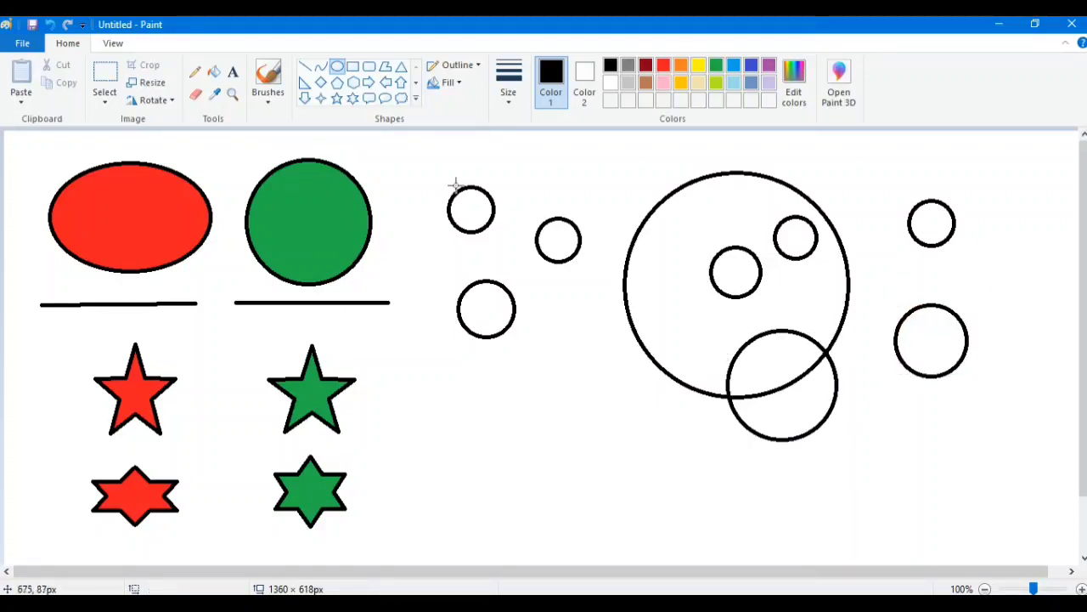
- Undo all the unfilled practice circles, including the large one
click(53, 29)
click(52, 27)
click(52, 28)
click(52, 28)
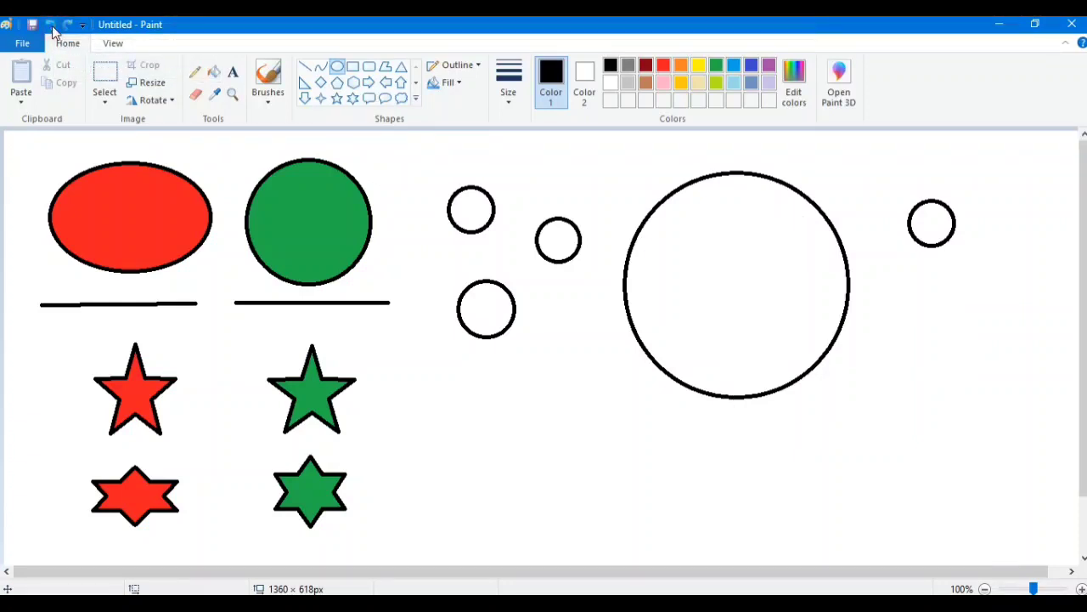
click(52, 27)
click(53, 29)
click(53, 30)
click(53, 30)
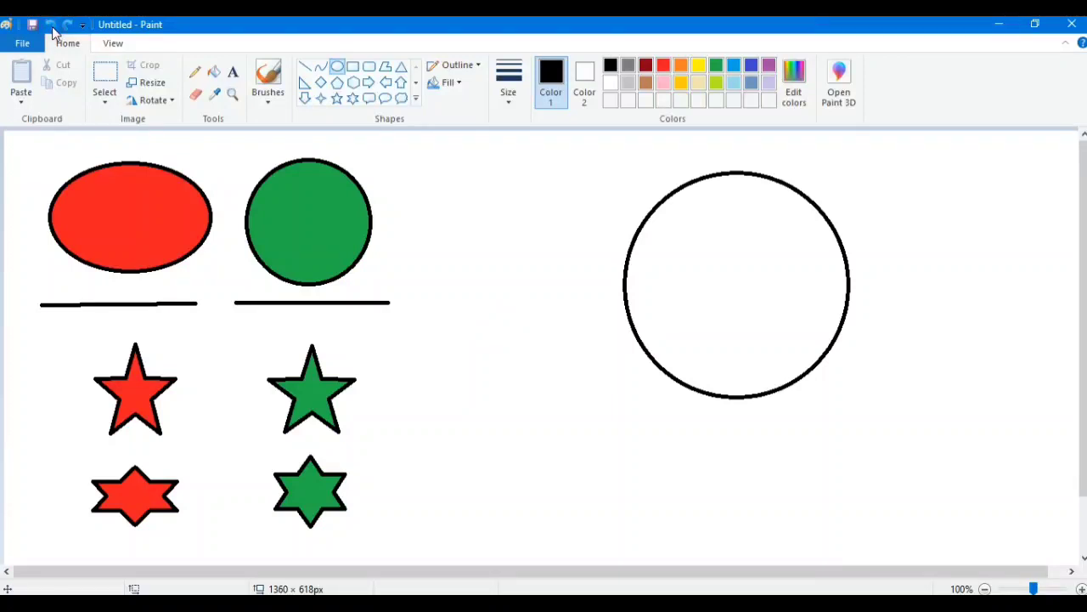
click(51, 27)
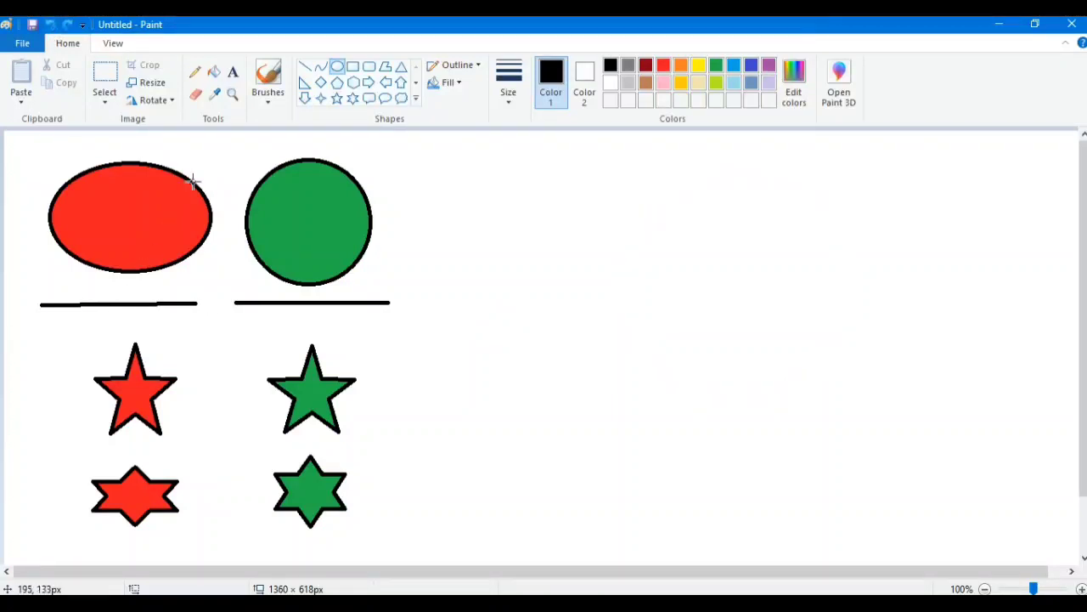
- Draw a perfectly horizontal black line about 537 px long beside the green circle with the Line tool
click(308, 73)
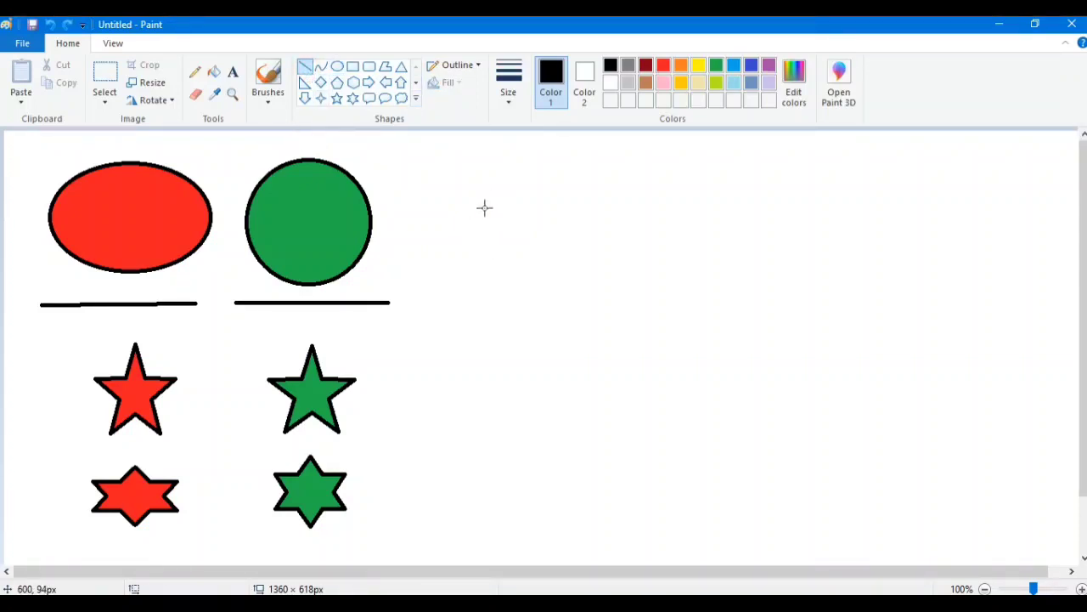
drag(484, 208, 913, 209)
drag(912, 207, 913, 207)
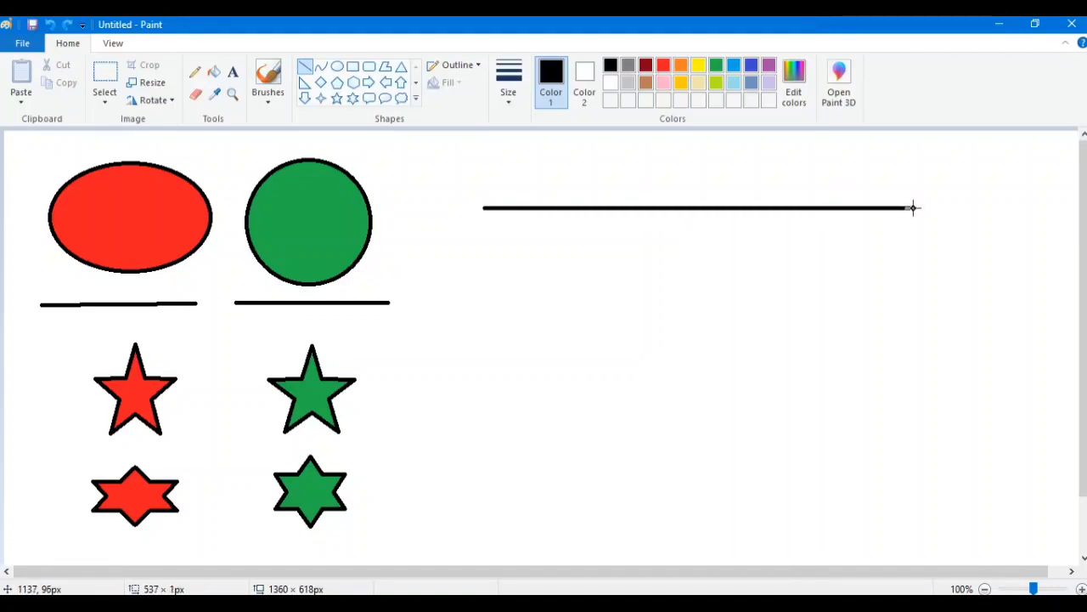
click(983, 240)
- Draw a second, longer horizontal black line about 669 px long below the first one
mouse_move(449, 285)
mouse_down()
mouse_move(910, 377)
mouse_move(677, 421)
mouse_move(733, 326)
mouse_up()
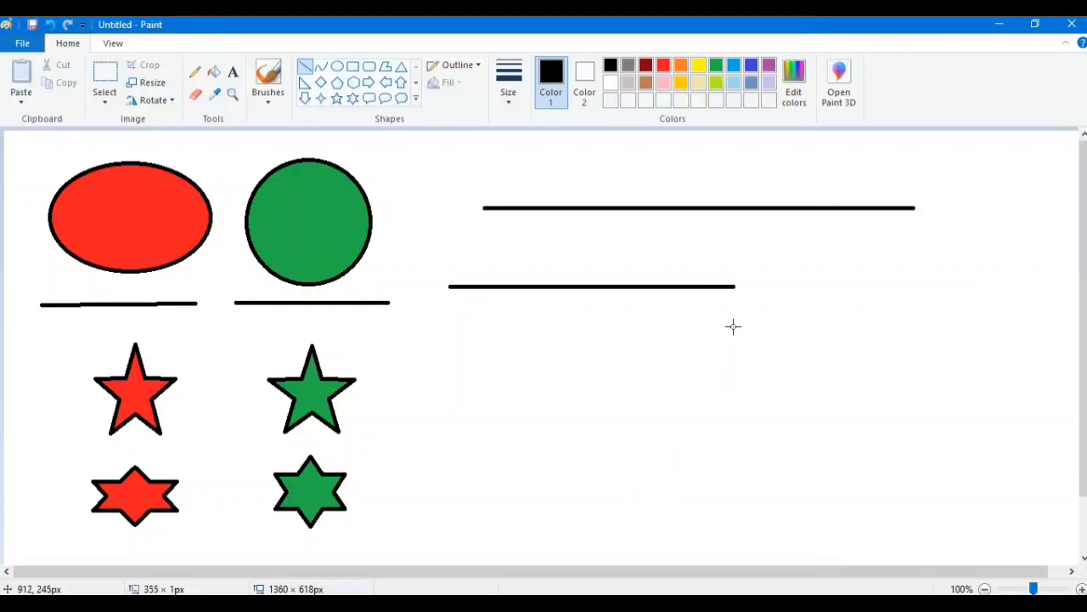
drag(842, 478, 857, 327)
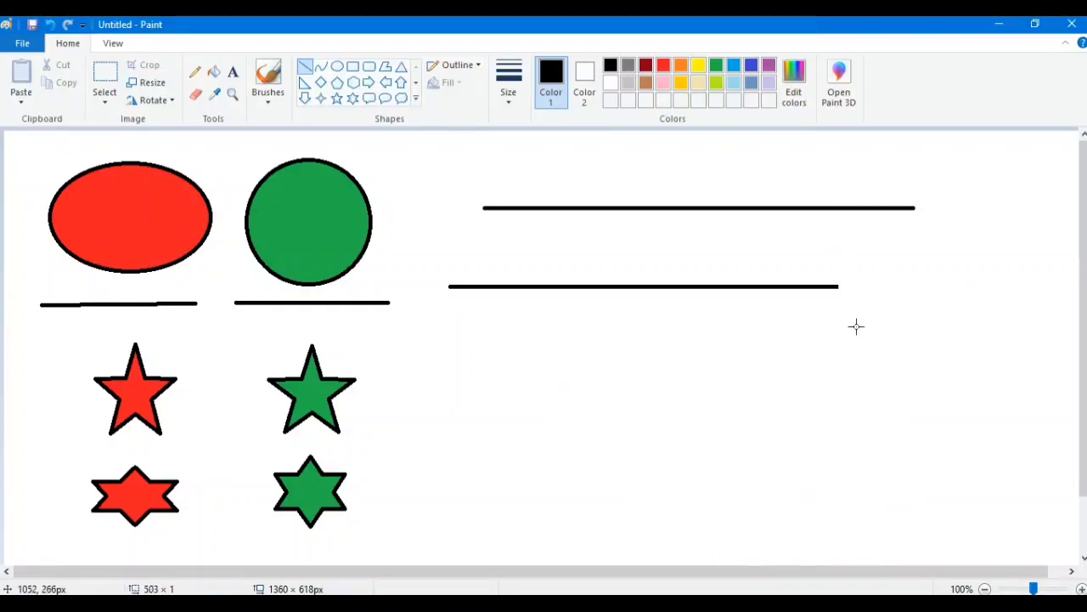
mouse_move(948, 287)
mouse_down()
mouse_move(714, 306)
mouse_move(808, 308)
mouse_move(692, 185)
mouse_move(449, 161)
mouse_move(274, 243)
mouse_move(85, 245)
mouse_move(740, 247)
mouse_move(913, 356)
mouse_up()
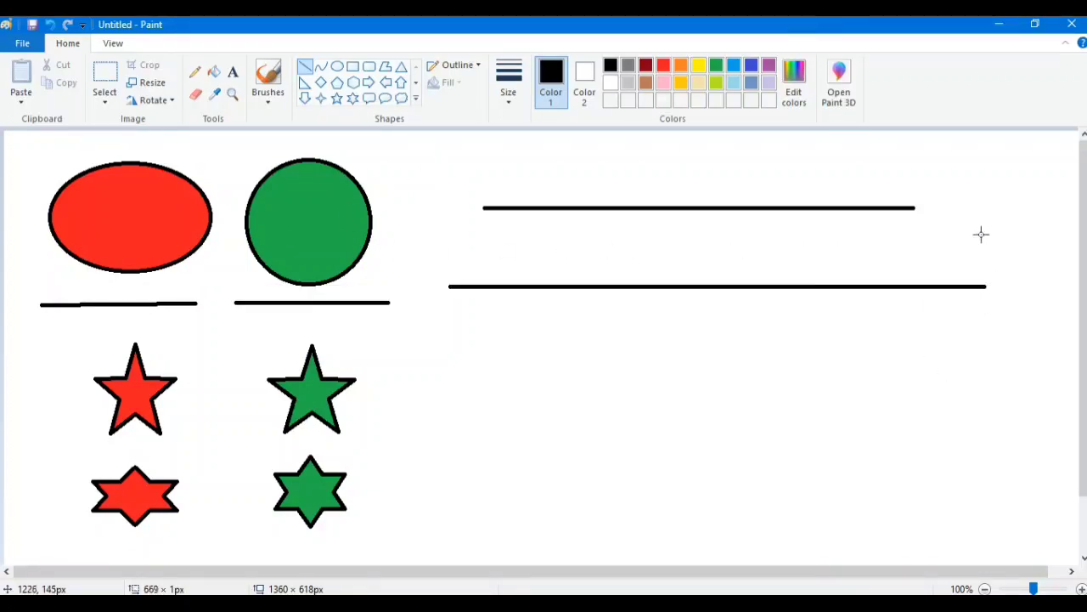
mouse_move(981, 234)
mouse_down()
mouse_move(606, 170)
mouse_move(630, 263)
mouse_up()
mouse_move(627, 367)
mouse_down()
mouse_move(604, 424)
mouse_move(715, 496)
mouse_move(597, 294)
mouse_move(730, 532)
mouse_move(566, 306)
mouse_move(983, 291)
mouse_up()
- Set the thinnest line size and draw two horizontal lines about 550 px long, one between the thick lines and one above them
click(508, 81)
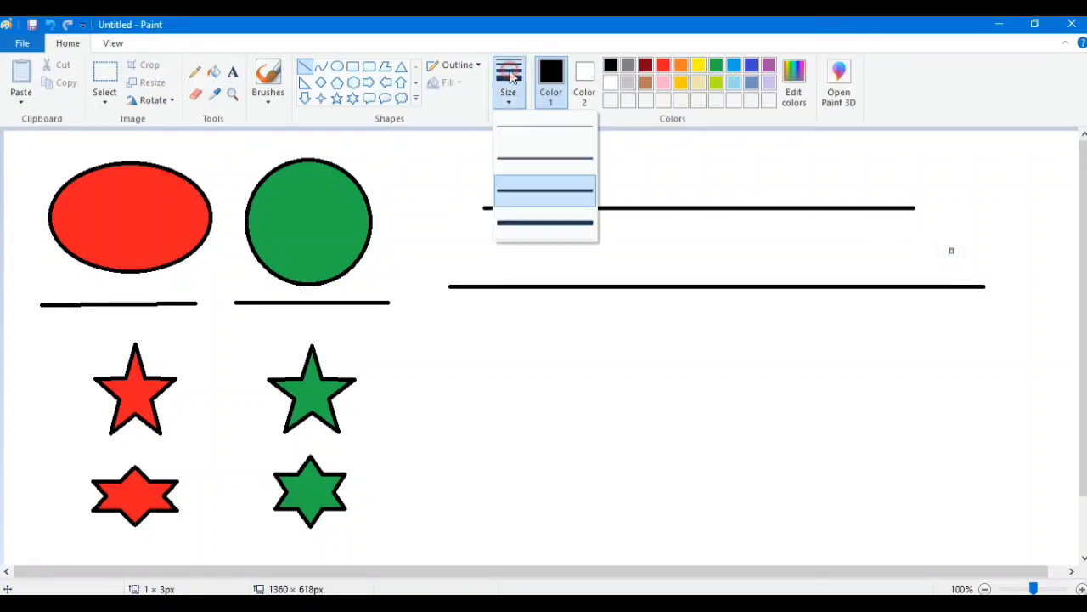
click(515, 129)
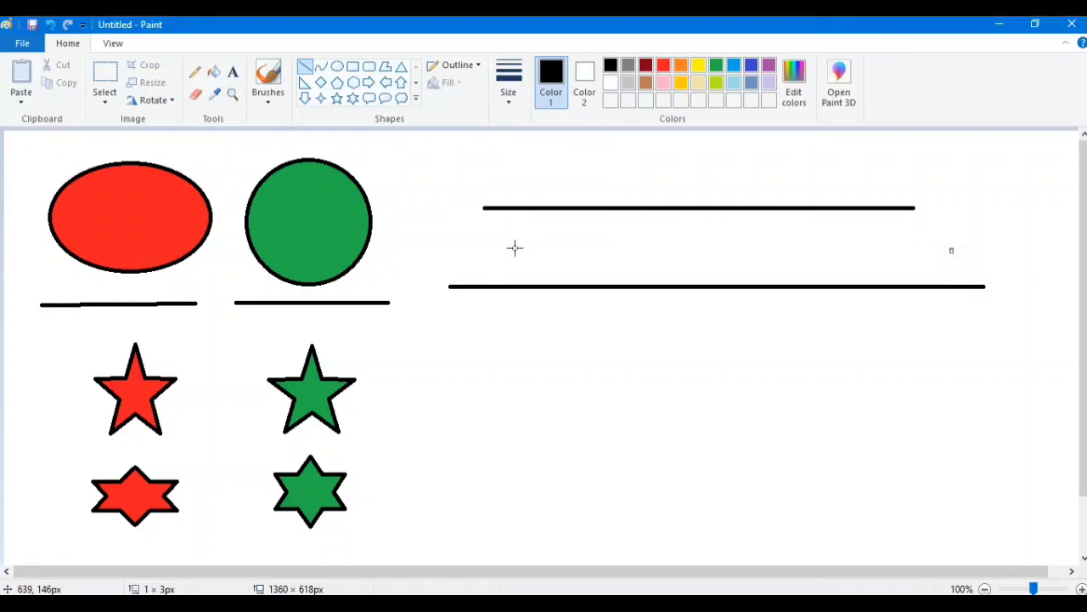
drag(515, 247, 952, 250)
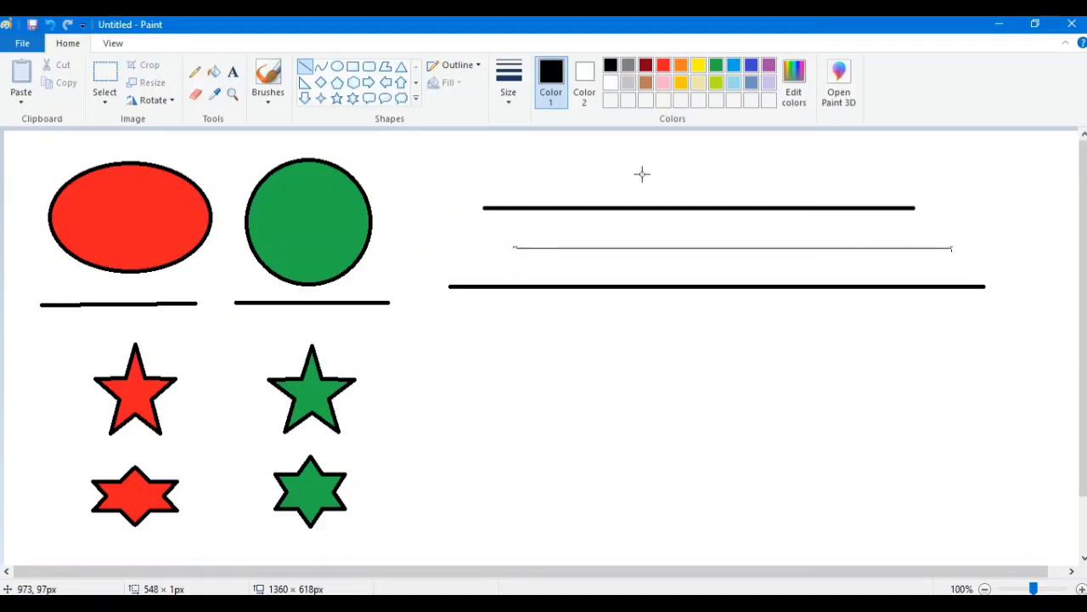
drag(525, 164, 964, 165)
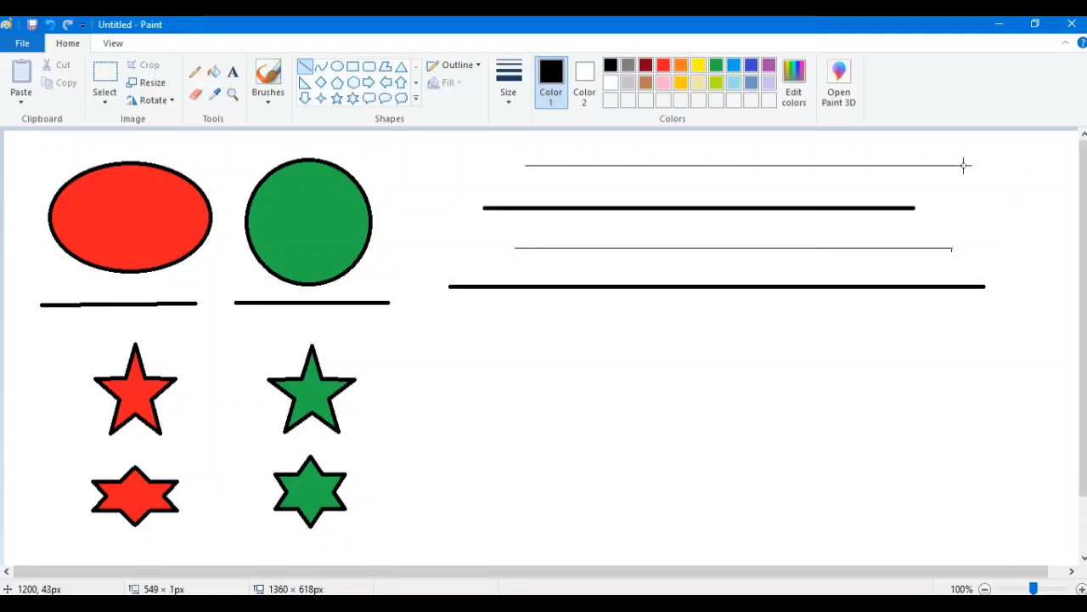
- Draw seven thin, perfectly horizontal lines of varying lengths around and below the thick lines, one of them crossing the stars
click(505, 330)
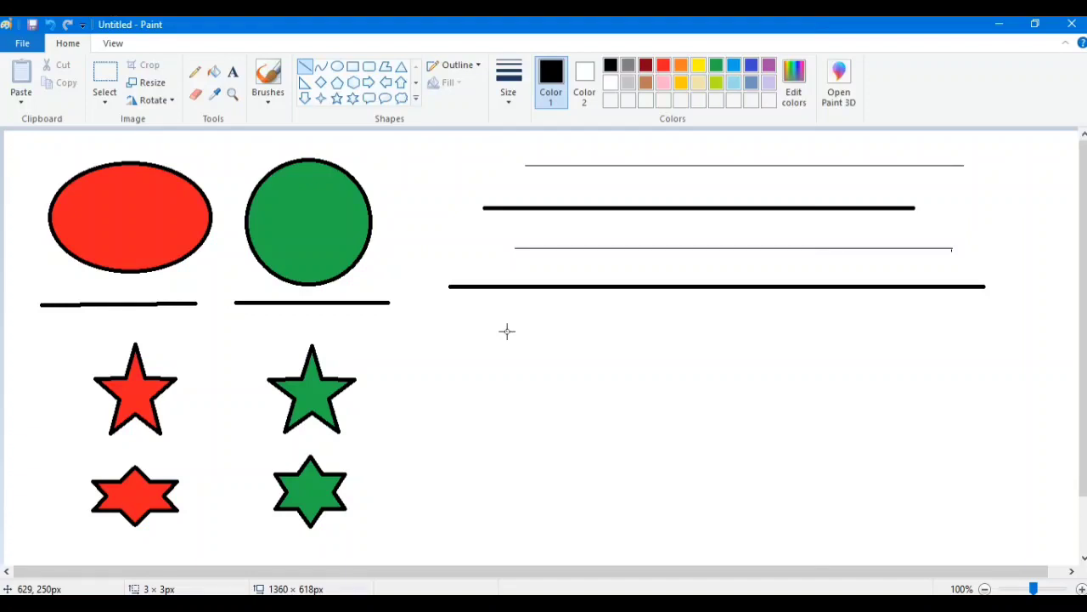
drag(505, 329, 978, 330)
drag(890, 306, 511, 314)
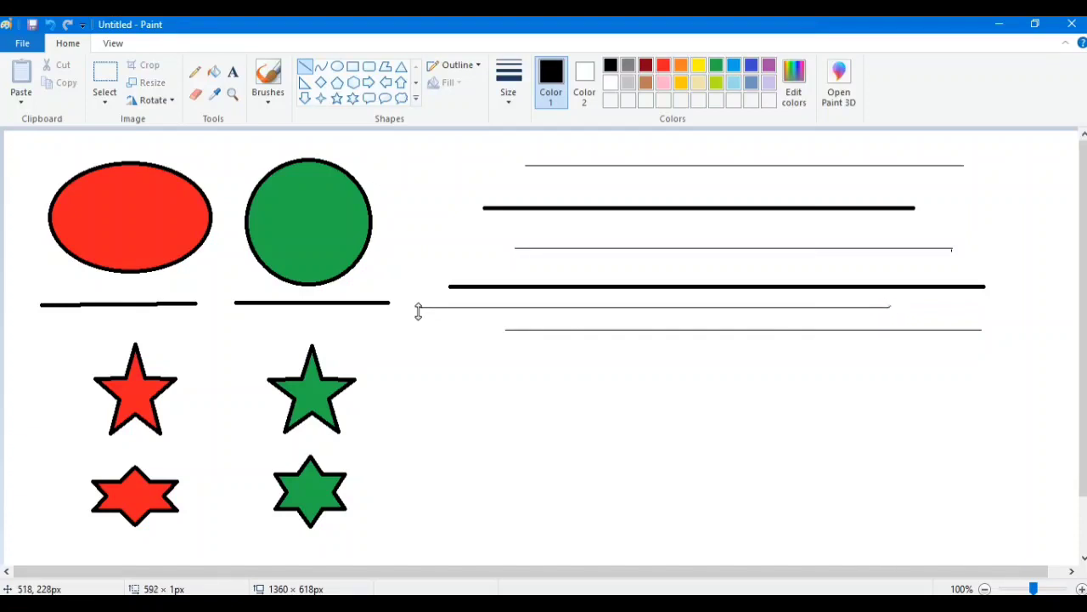
drag(895, 371, 425, 383)
drag(762, 346, 152, 363)
drag(782, 419, 367, 430)
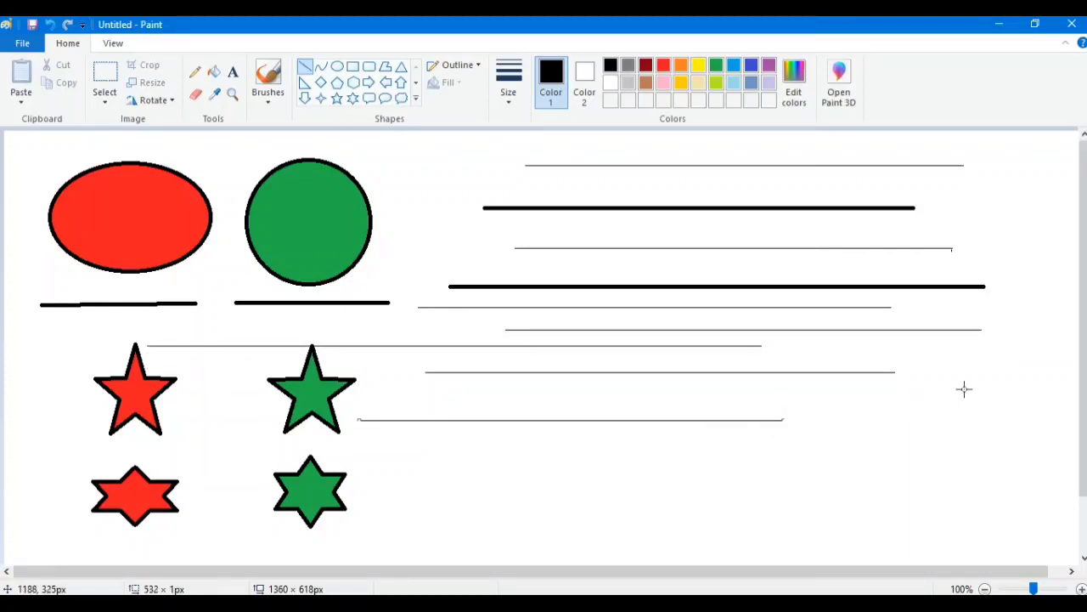
drag(1002, 235, 765, 235)
drag(741, 184, 487, 185)
- Draw eight thin vertical lines about 91 to 219 px long around the ends of the horizontal lines
drag(1036, 245, 1033, 388)
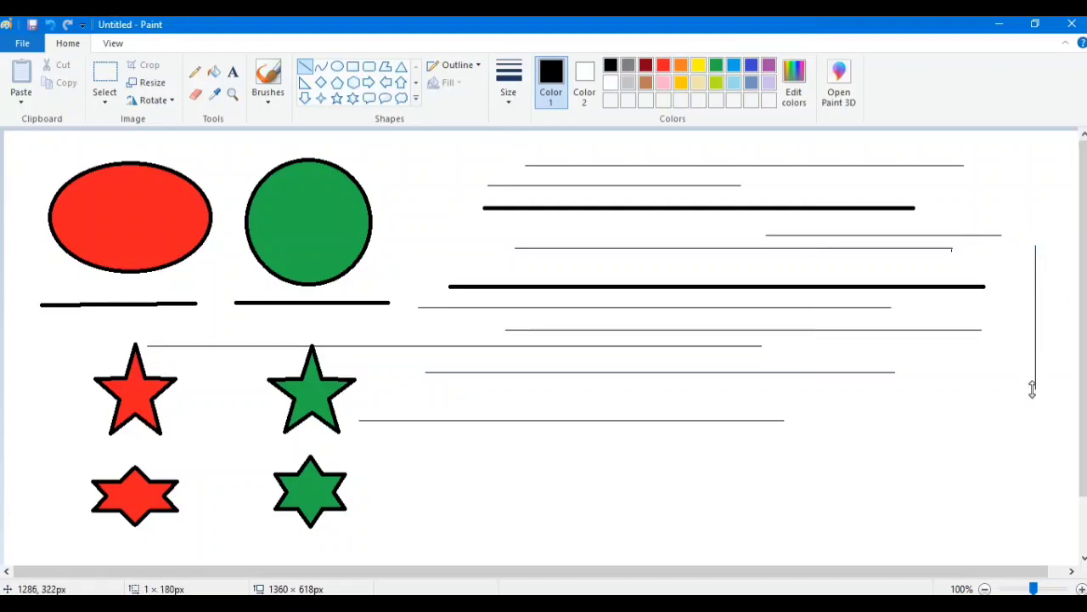
drag(961, 386, 962, 491)
drag(859, 441, 858, 508)
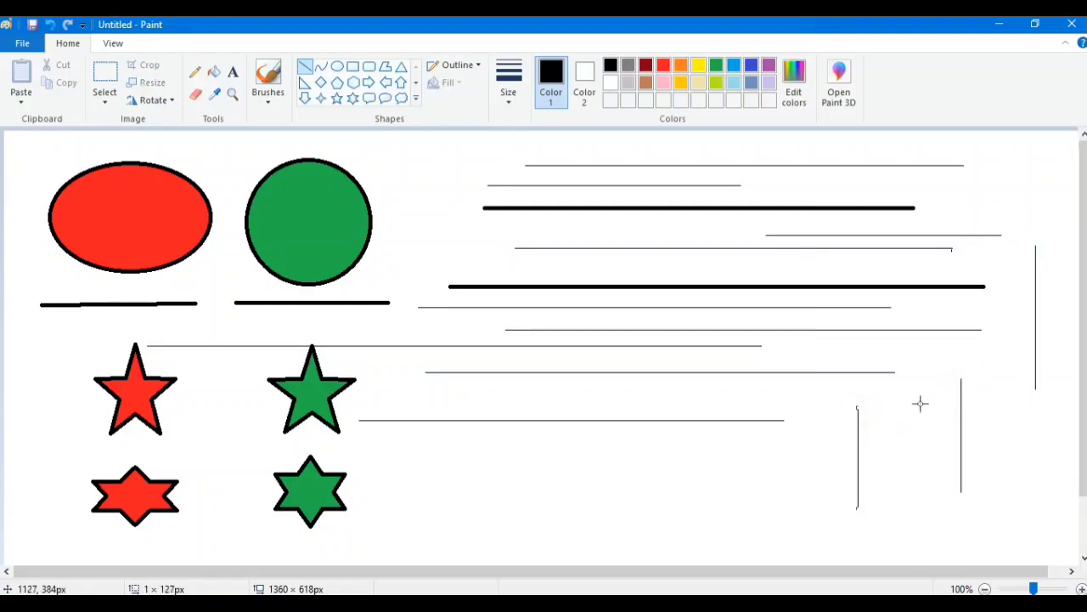
drag(917, 376, 918, 480)
drag(426, 176, 426, 250)
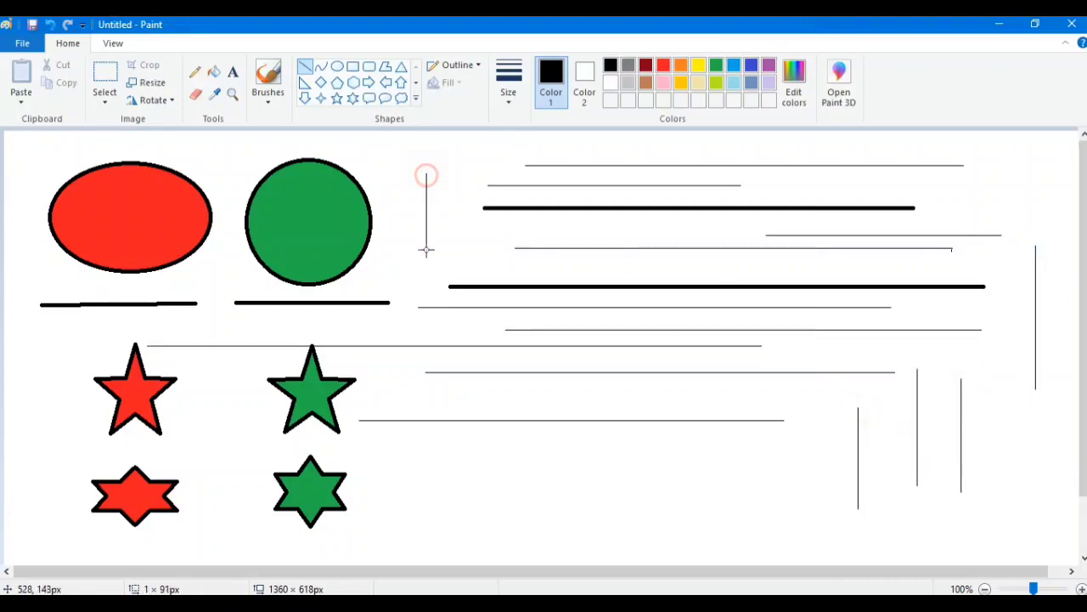
drag(1027, 148, 1031, 221)
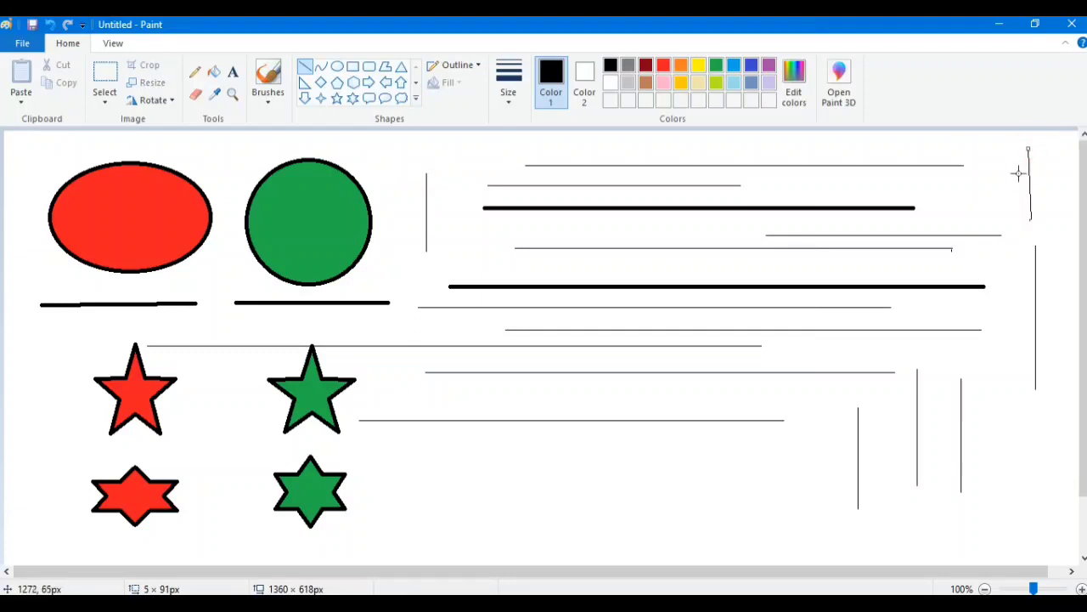
drag(1000, 156, 1000, 239)
drag(1013, 286, 1019, 460)
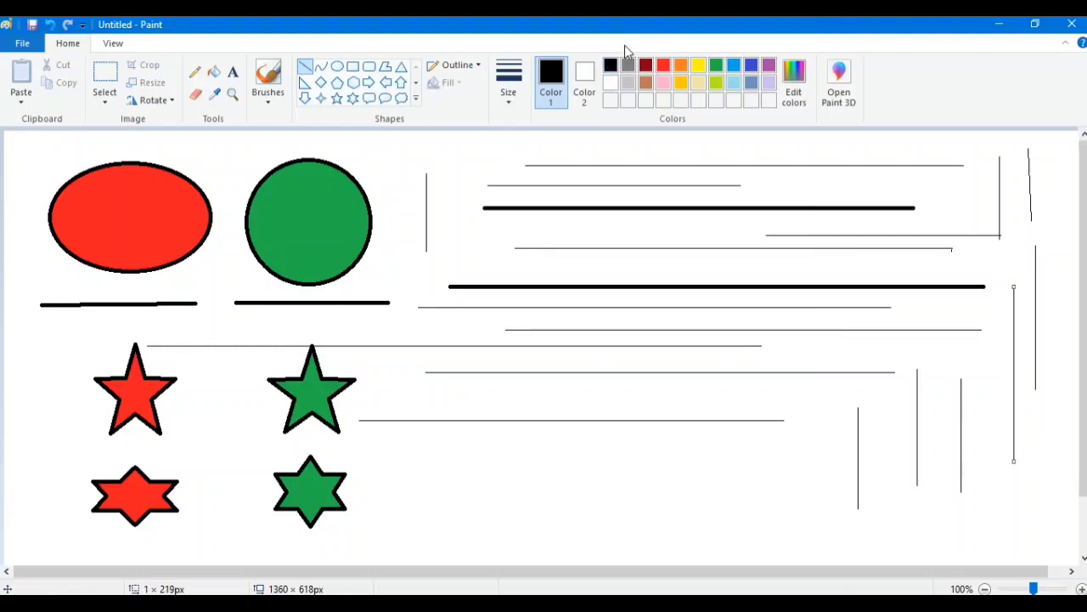
- Undo all the vertical and horizontal practice lines, including the two thick ones beside and below the green circle
click(50, 26)
click(50, 28)
click(49, 26)
click(49, 27)
click(49, 27)
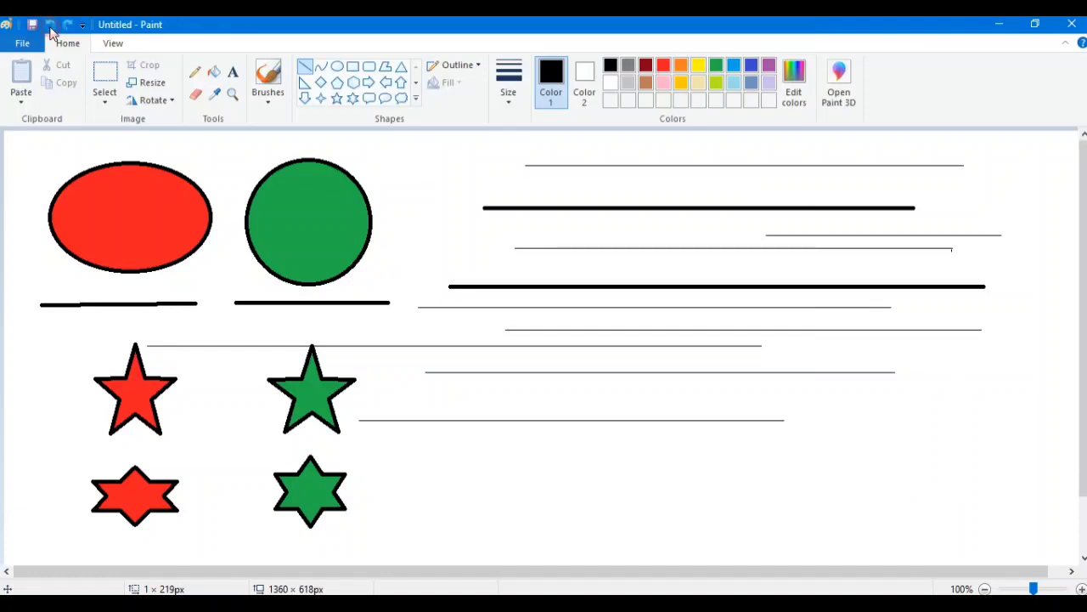
click(49, 27)
click(50, 27)
click(51, 28)
click(50, 28)
click(51, 30)
click(49, 27)
click(49, 27)
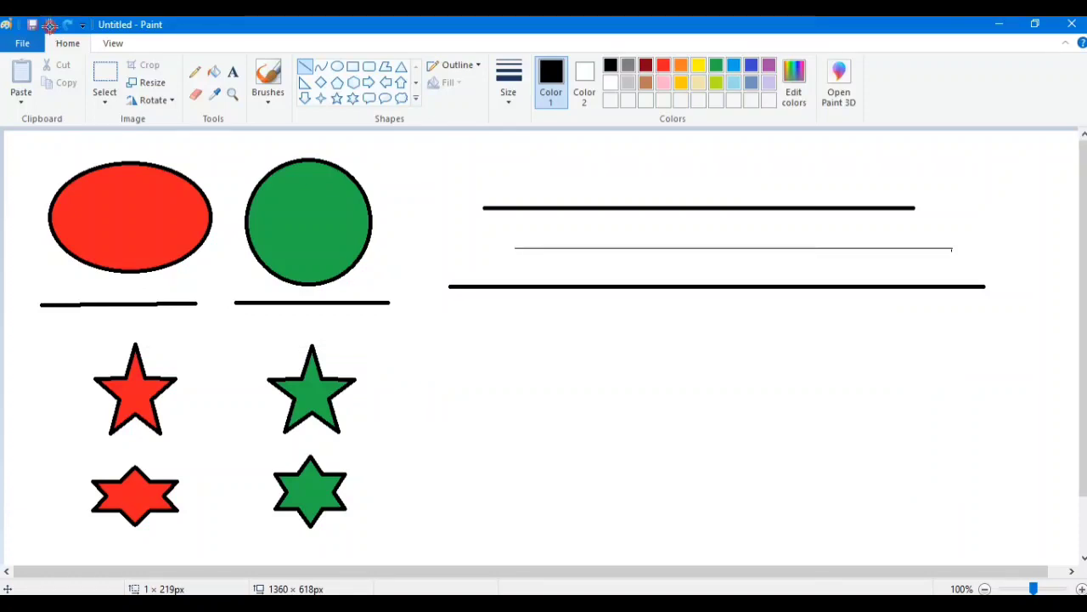
click(49, 27)
click(49, 27)
click(50, 28)
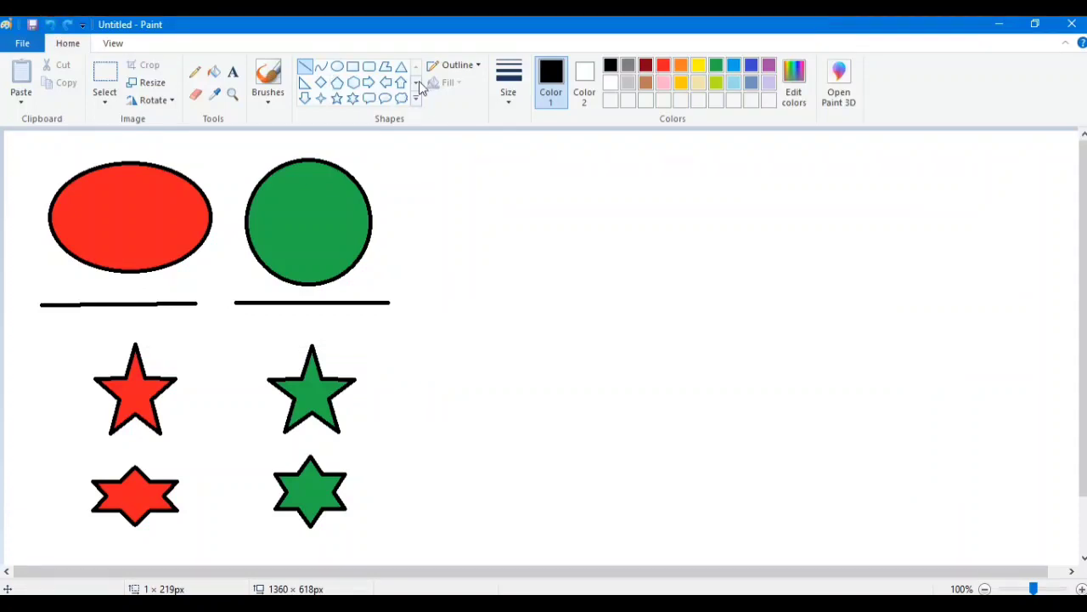
- Set the second-thinnest line size and draw a large unfilled five-point star without constrained proportions beside the green circle
click(509, 83)
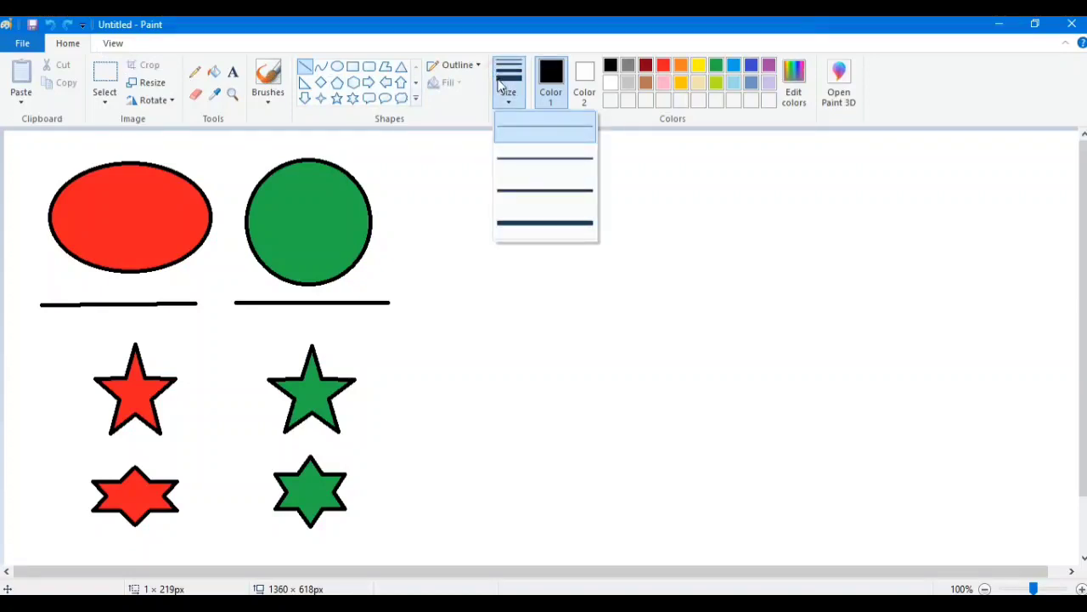
click(515, 158)
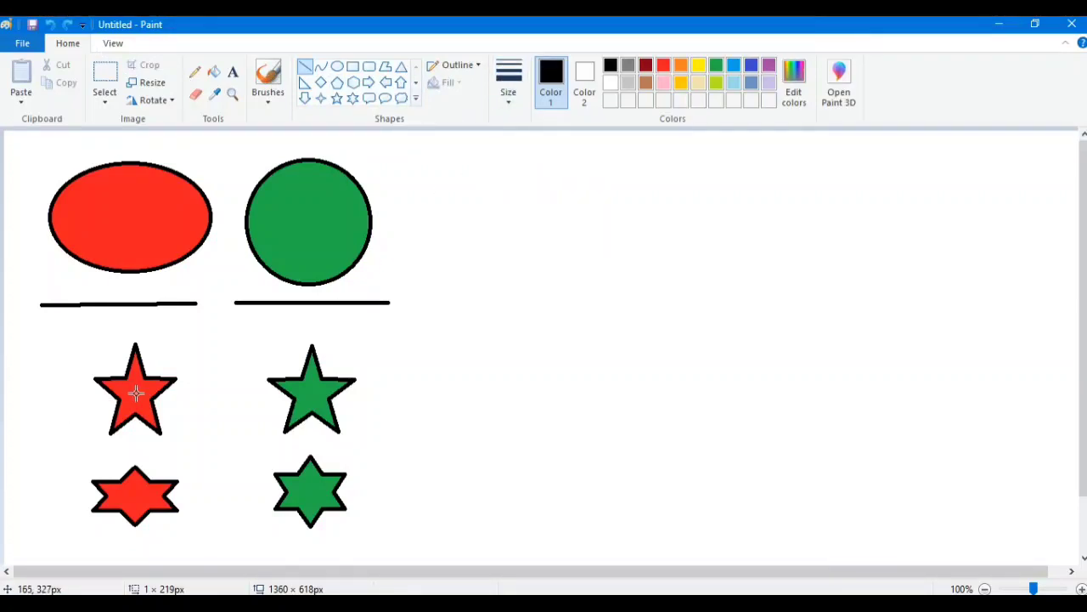
click(338, 100)
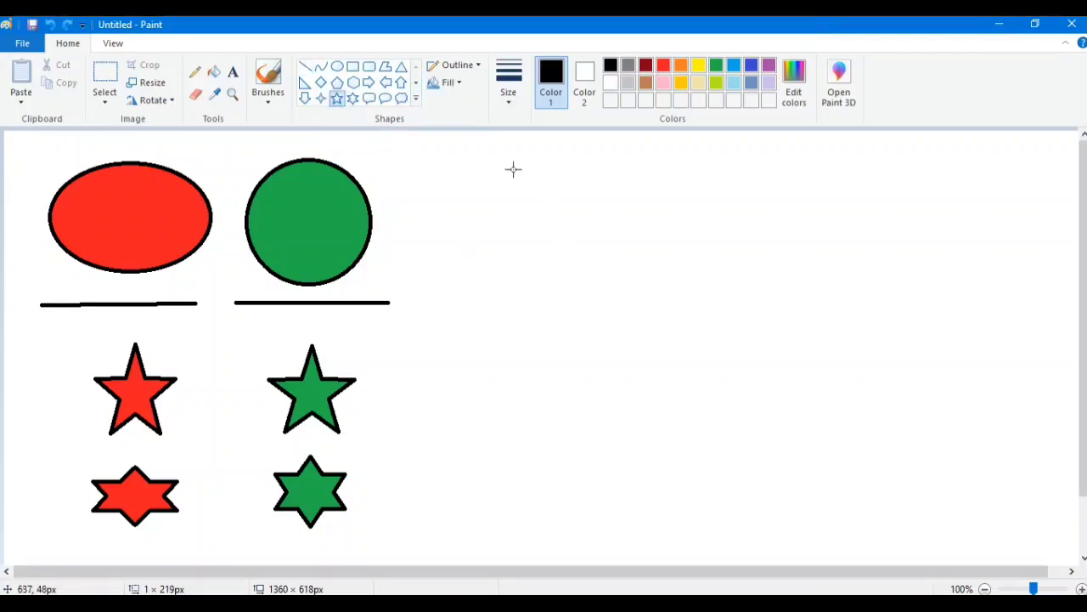
drag(513, 169, 842, 288)
drag(733, 310, 710, 332)
click(809, 244)
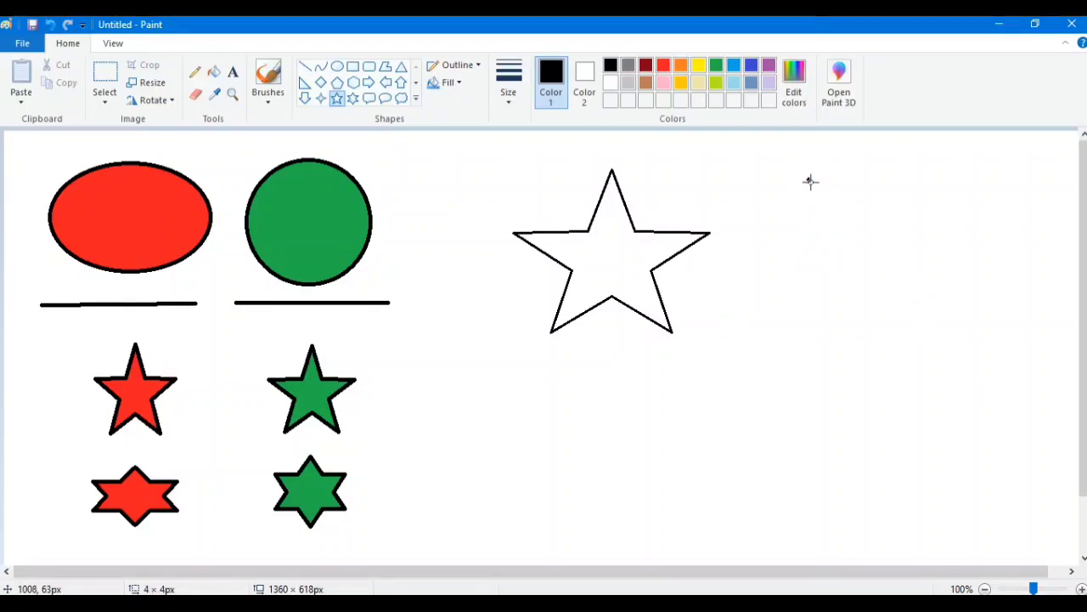
- Draw nine evenly proportioned five-point stars of varying sizes around the first star, from about 37 × 37 px to about 242 × 242 px
drag(810, 180, 944, 284)
drag(753, 321, 563, 449)
drag(438, 316, 552, 454)
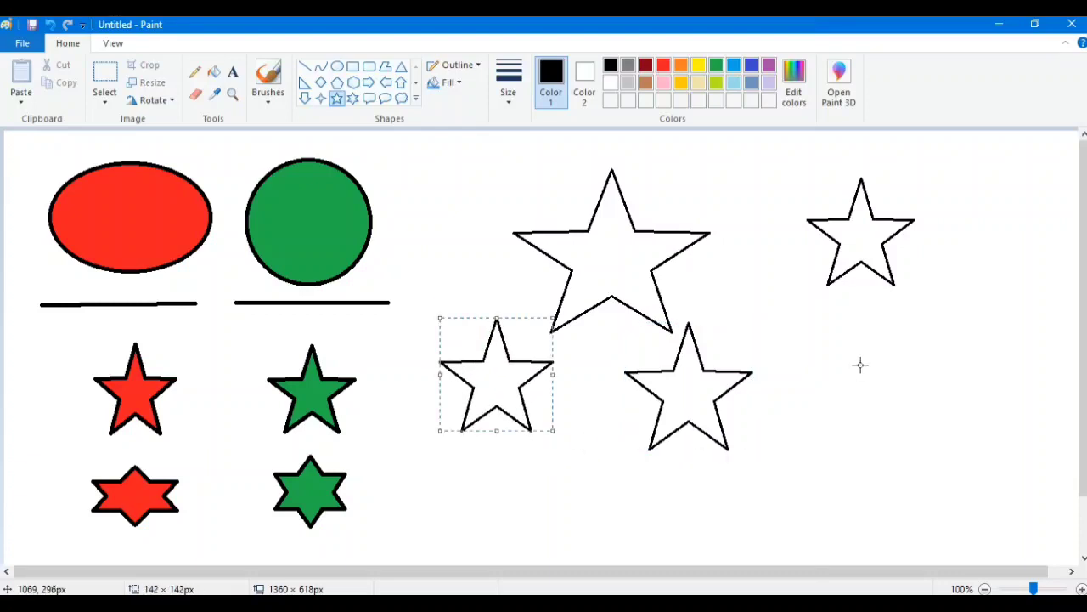
drag(841, 331, 975, 466)
drag(751, 260, 792, 299)
drag(578, 240, 610, 272)
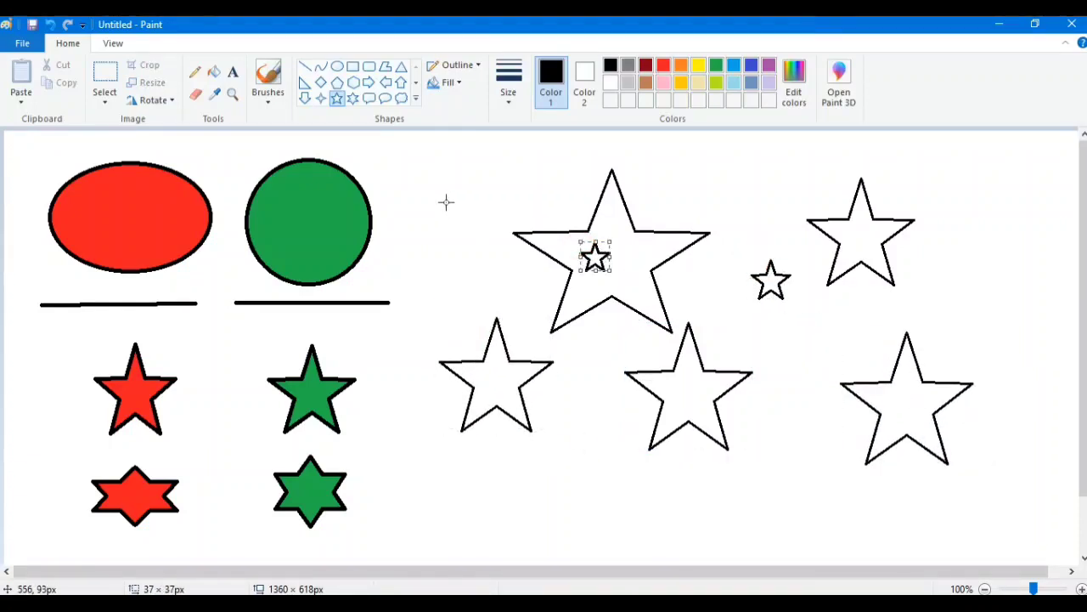
drag(398, 172, 591, 367)
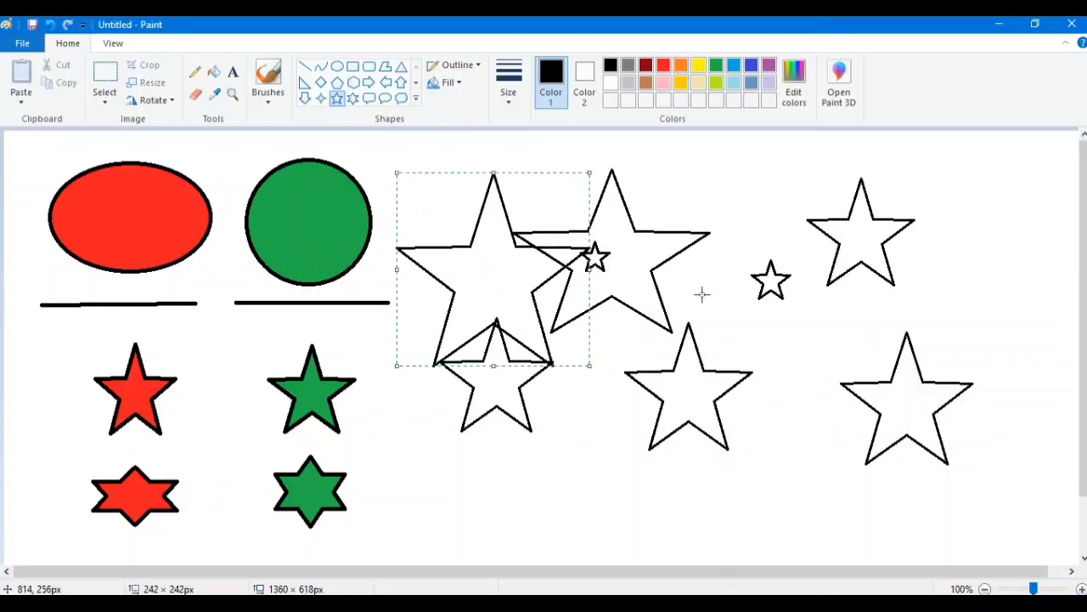
drag(751, 185, 649, 138)
drag(944, 155, 1043, 254)
click(1018, 301)
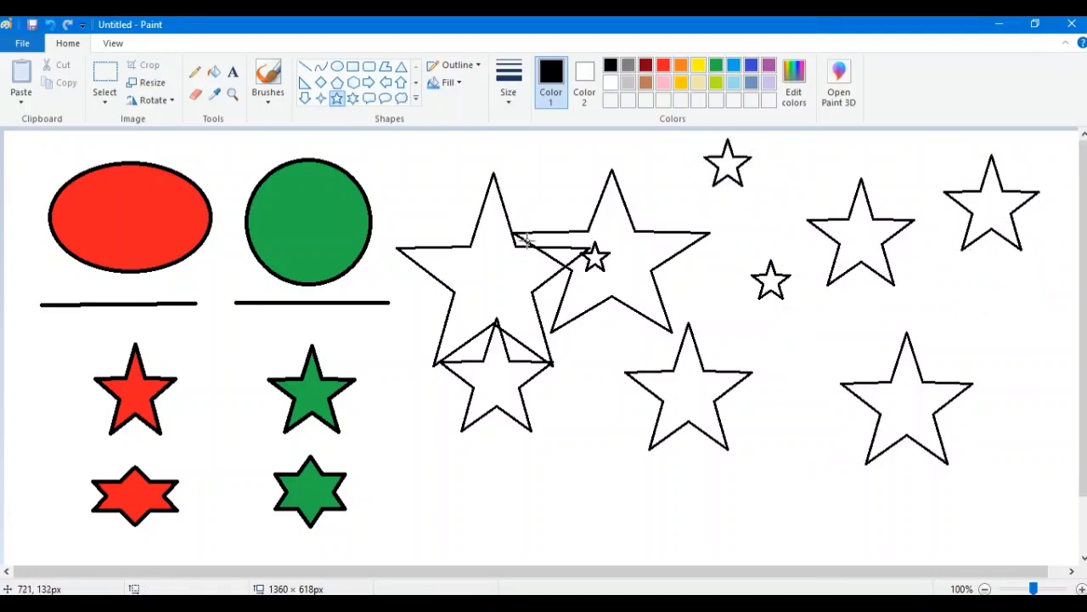
- Undo all the unfilled five-point practice stars
click(49, 26)
click(49, 25)
click(49, 25)
click(50, 25)
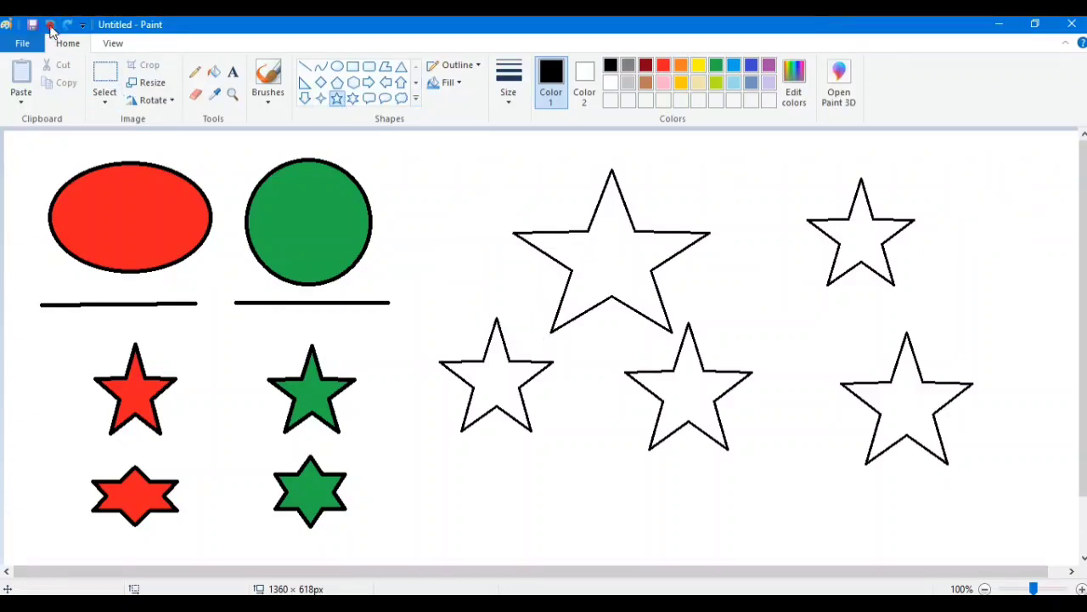
click(49, 25)
click(49, 25)
click(49, 26)
click(49, 26)
click(49, 26)
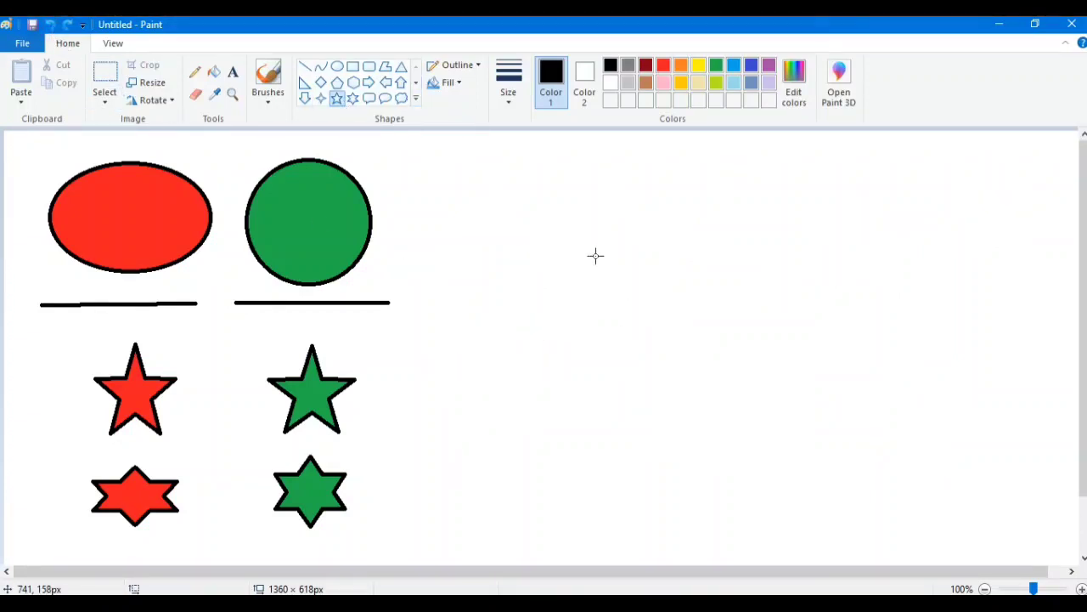
- Draw a regular five-point star about 418 × 418 px, undo it, and draw a stretched one about 536 × 338 px
mouse_move(571, 190)
mouse_down()
mouse_move(908, 543)
mouse_move(893, 447)
mouse_move(1005, 525)
mouse_up()
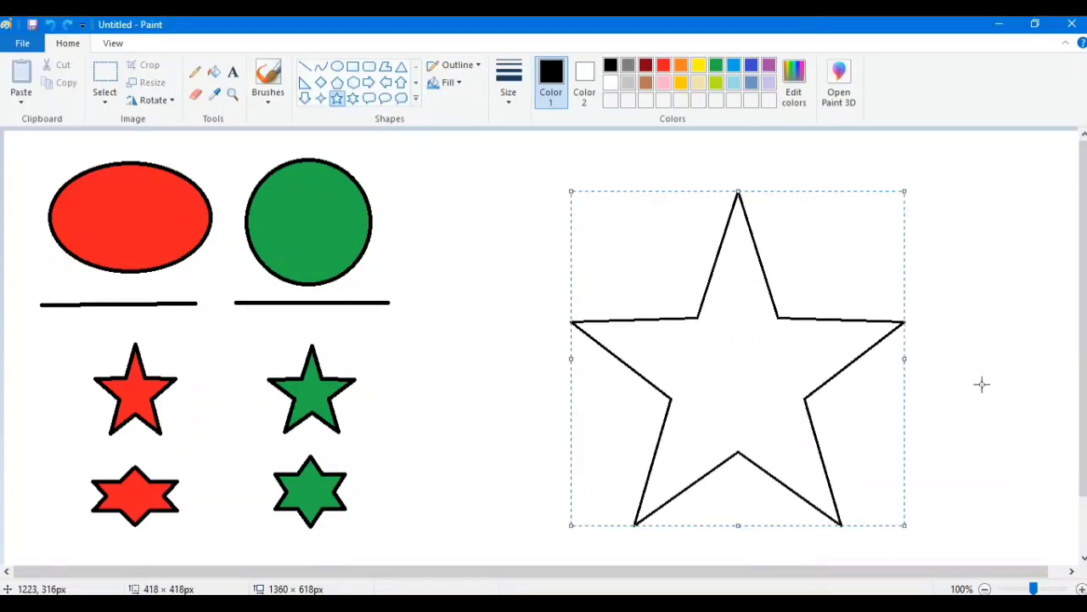
click(980, 374)
key(ctrl+z)
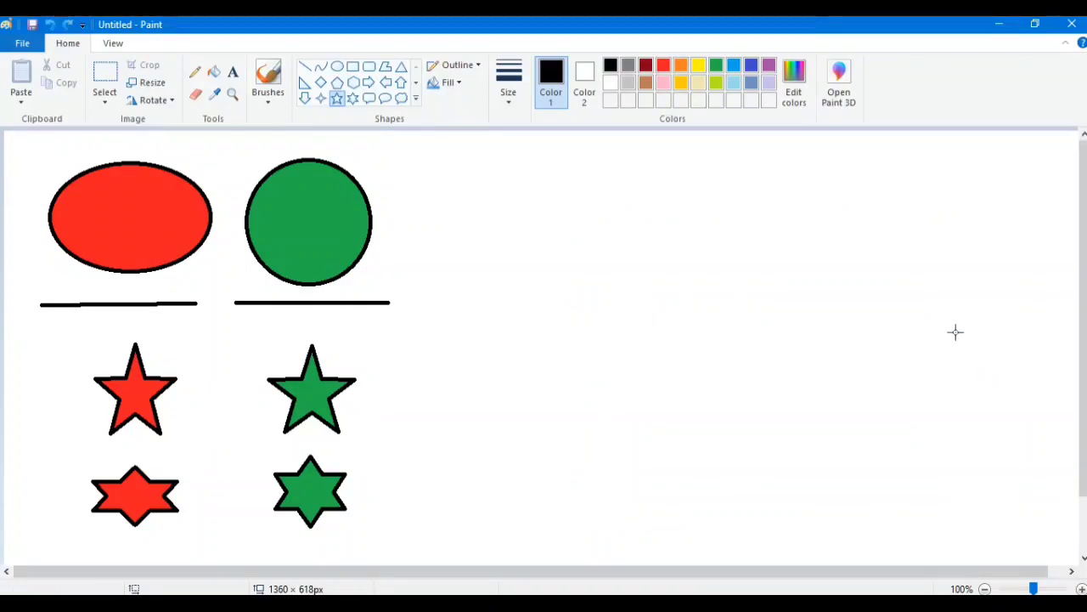
drag(882, 194, 456, 451)
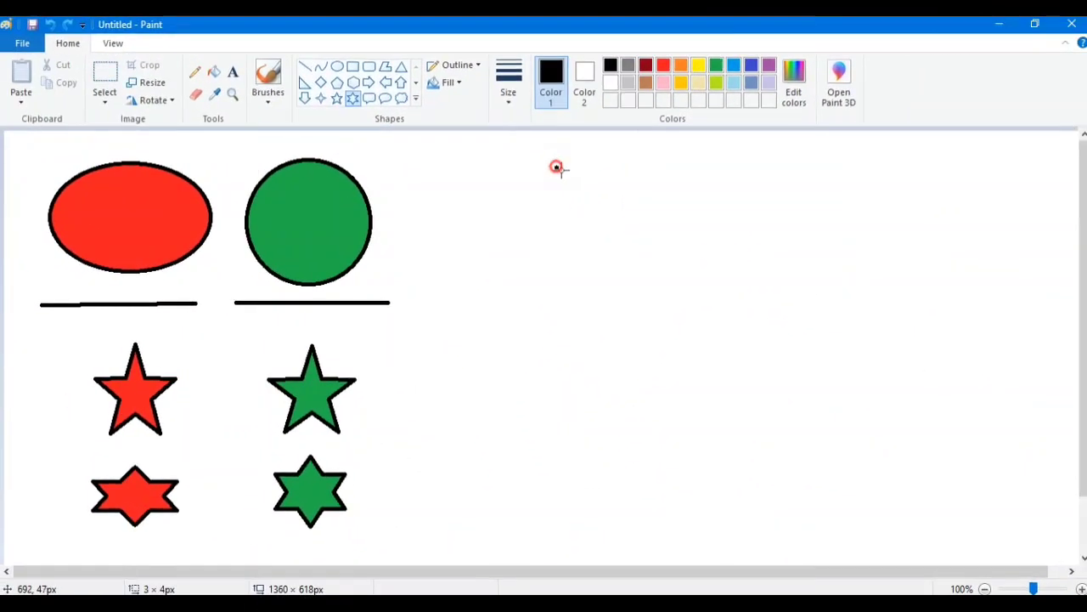
- Draw two stretched six-point stars and six evenly proportioned ones, the largest regular star about 262 × 263 px
drag(557, 168, 757, 311)
drag(920, 383, 1019, 214)
drag(599, 411, 393, 196)
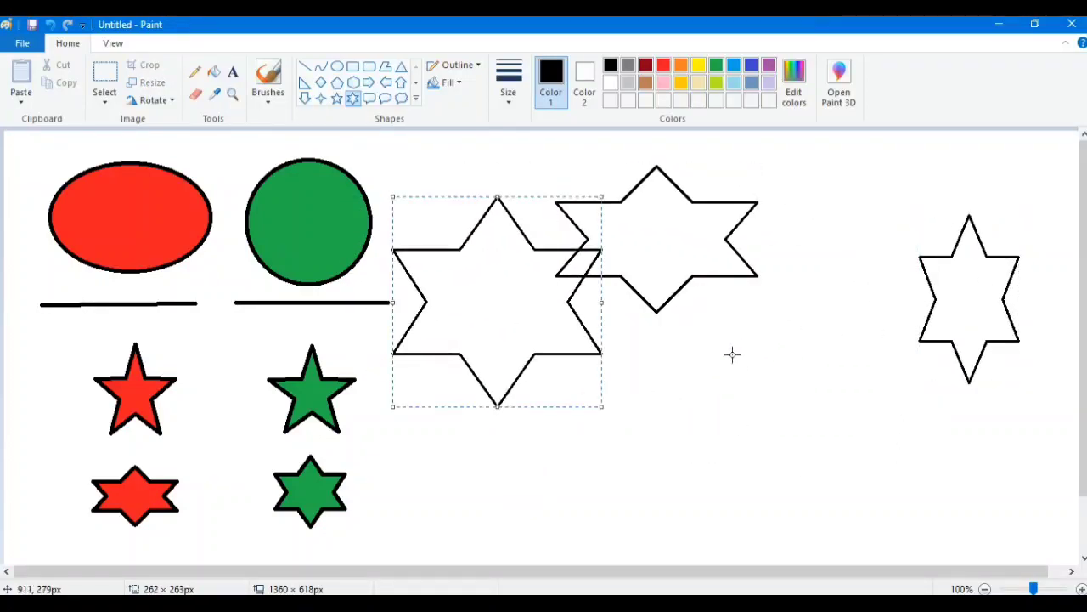
drag(710, 337, 866, 492)
drag(915, 247, 830, 161)
drag(617, 379, 670, 431)
drag(530, 448, 611, 528)
drag(477, 494, 390, 406)
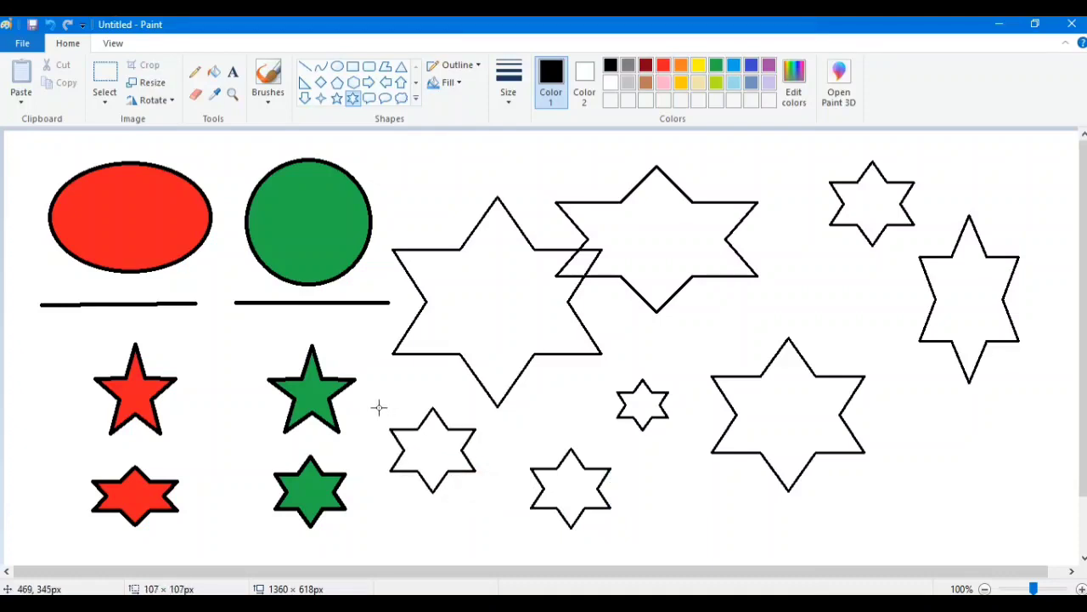
click(952, 427)
- Undo all the unfilled six-point practice stars
click(48, 26)
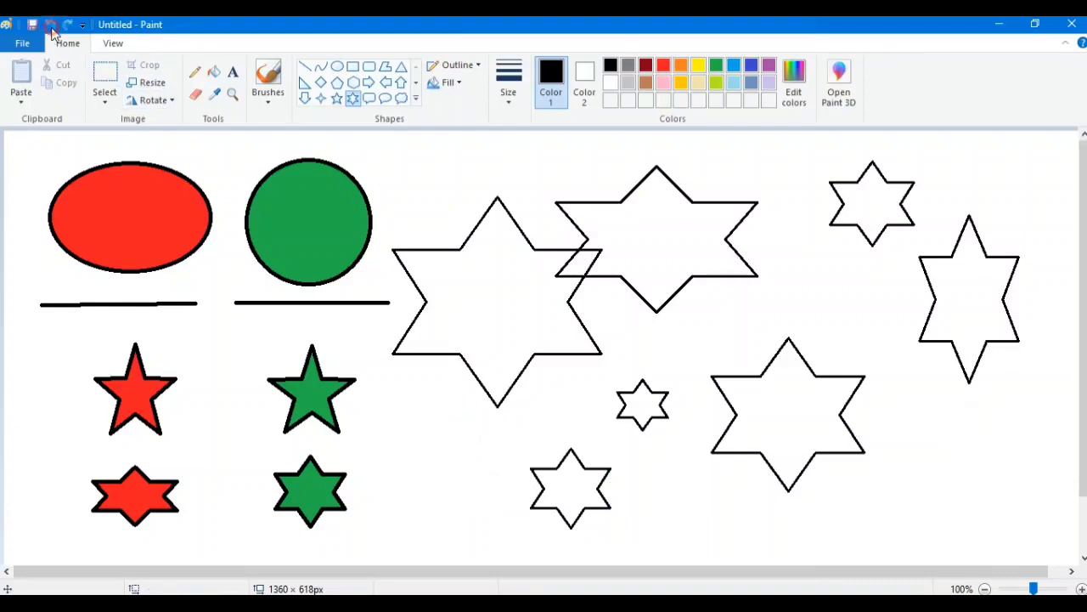
click(50, 27)
click(50, 27)
click(50, 28)
click(50, 28)
click(50, 30)
click(51, 31)
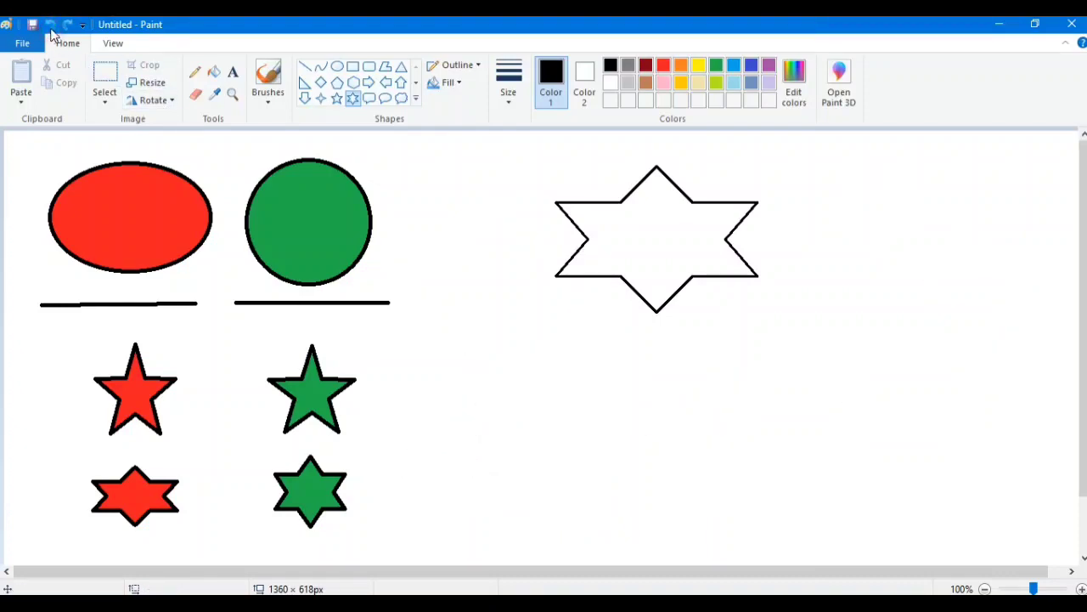
click(50, 31)
- Draw a very large regular six-point star beside the green shapes and five small six-point stars inside it
drag(541, 199, 1014, 556)
click(1025, 267)
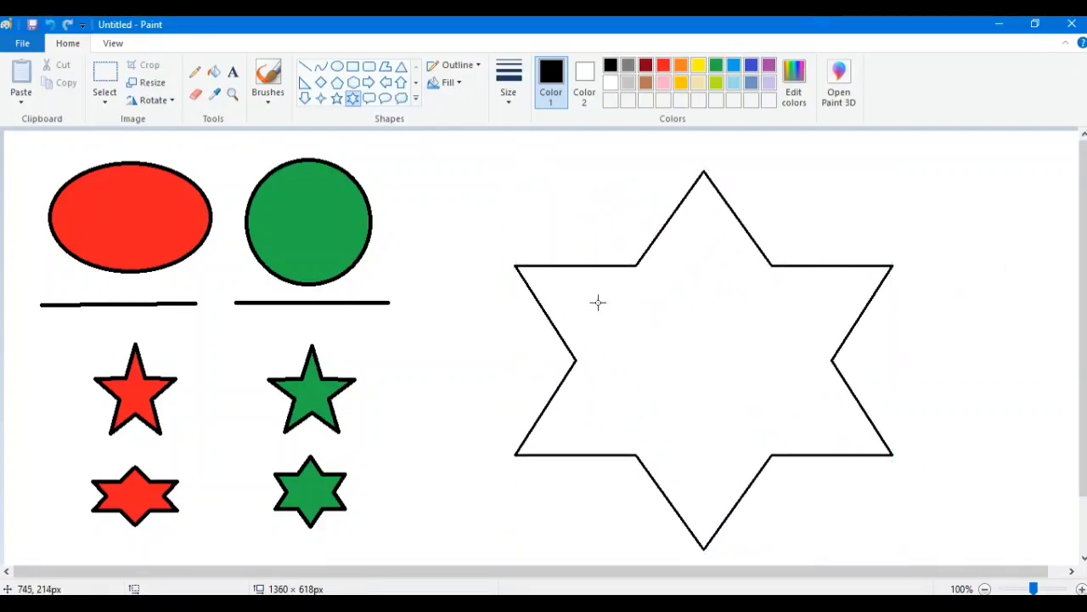
drag(602, 307, 657, 368)
drag(757, 306, 814, 361)
drag(670, 253, 727, 310)
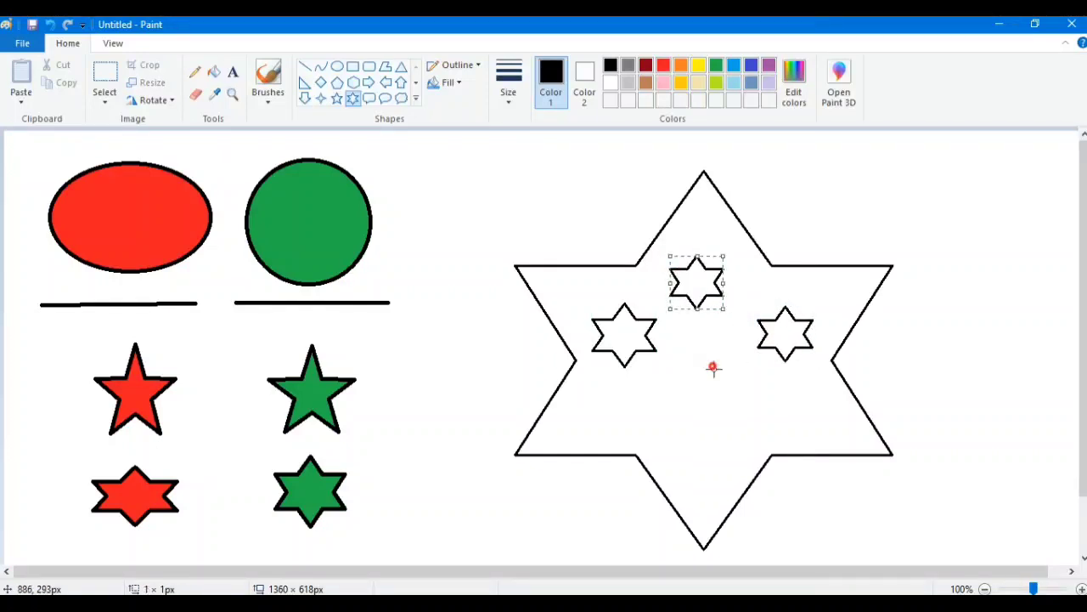
drag(713, 367, 769, 419)
drag(622, 418, 696, 443)
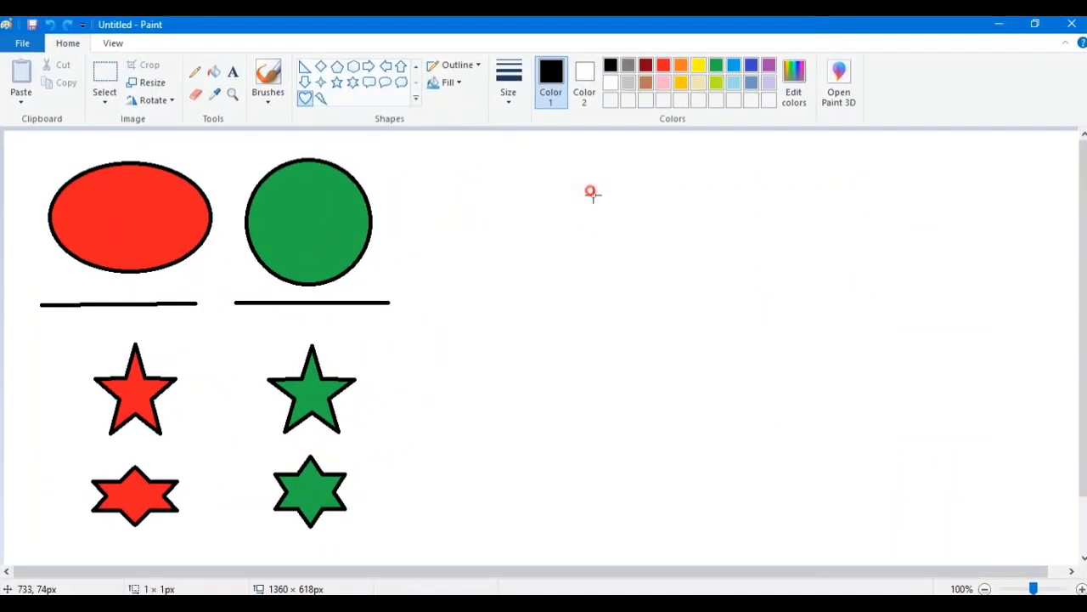
- Draw an unfilled heart about 221 × 228 px and three smaller, evenly proportioned hearts about 107 to 133 px wide around it
drag(591, 192, 769, 373)
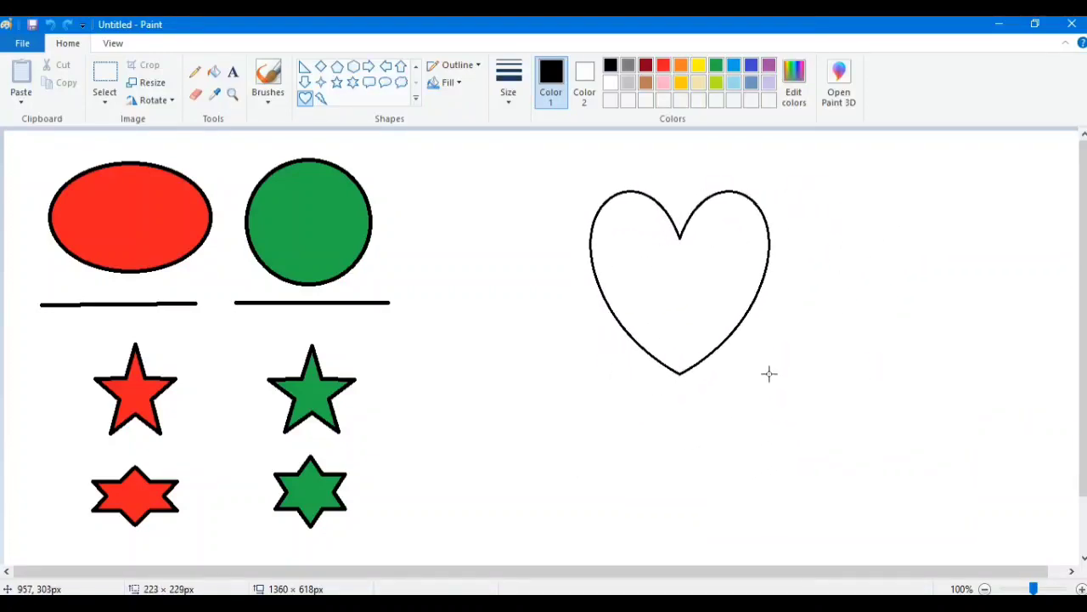
click(870, 263)
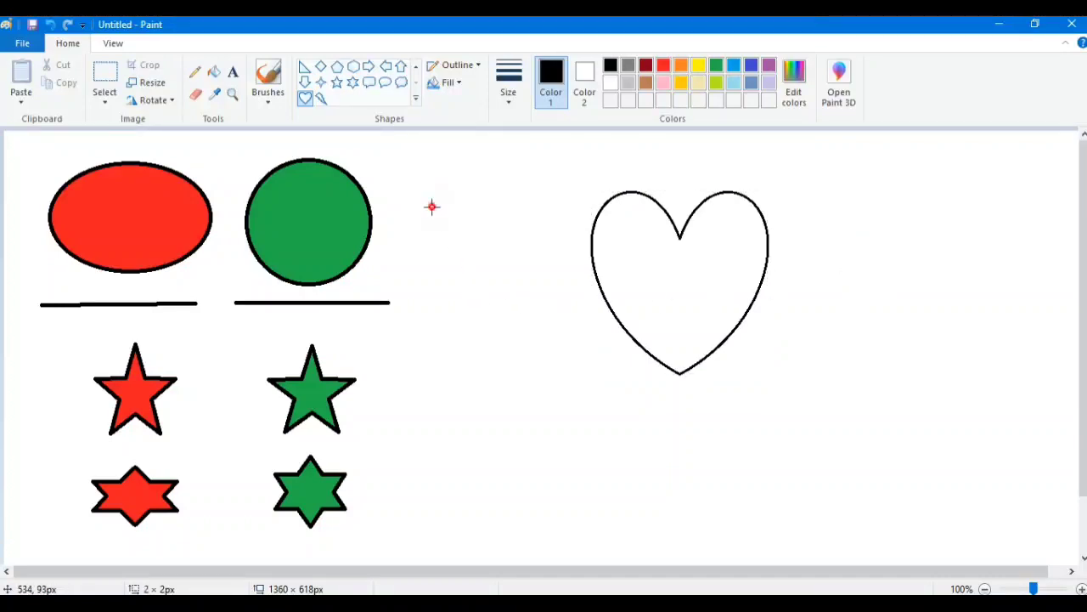
drag(431, 207, 539, 312)
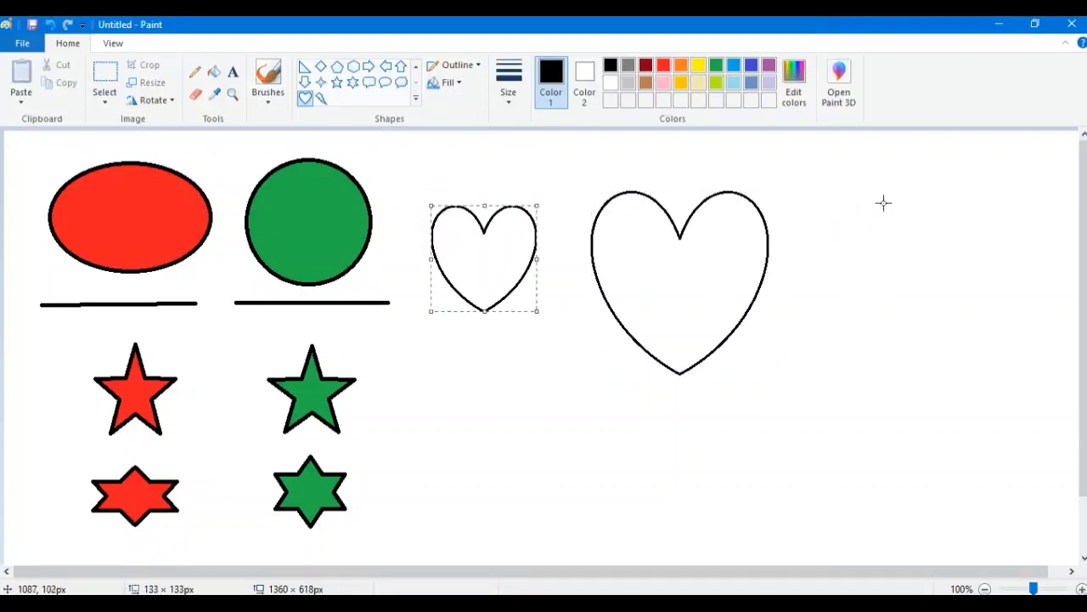
click(810, 171)
drag(810, 171, 914, 274)
click(1024, 268)
drag(1024, 268, 938, 353)
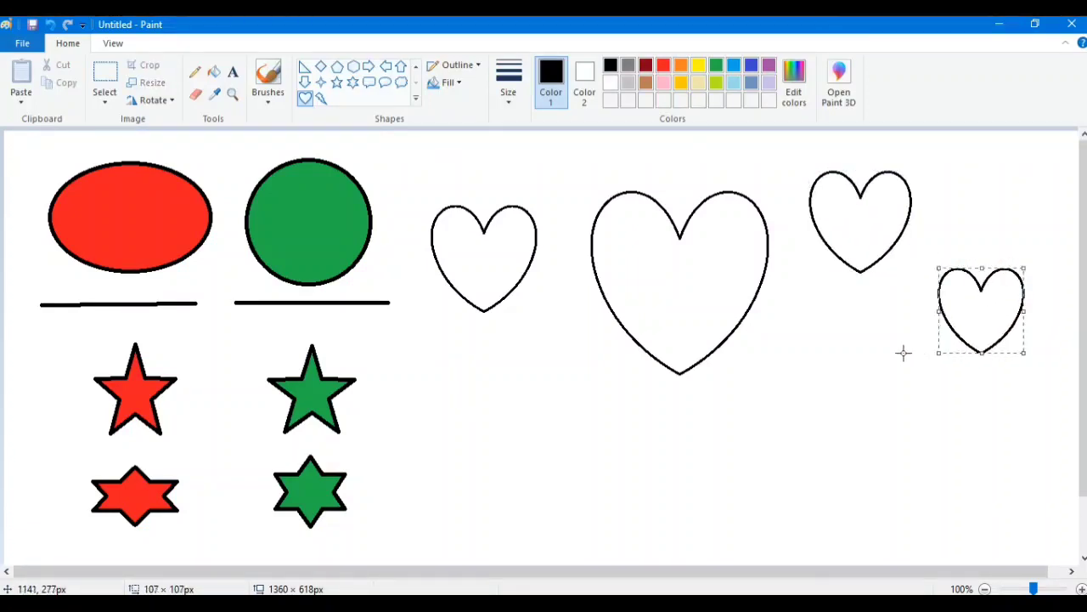
- Draw five more evenly proportioned hearts, one about 101 × 101 px inside the large heart and four others below, up to about 135 × 134 px
click(844, 338)
drag(843, 338, 764, 405)
drag(718, 256, 592, 340)
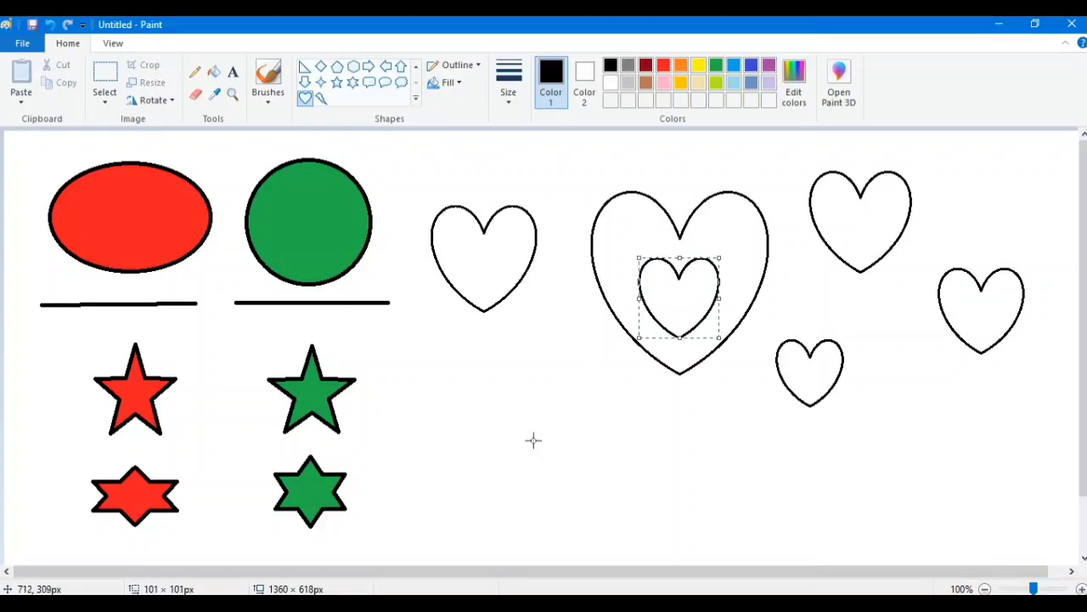
drag(474, 368, 614, 468)
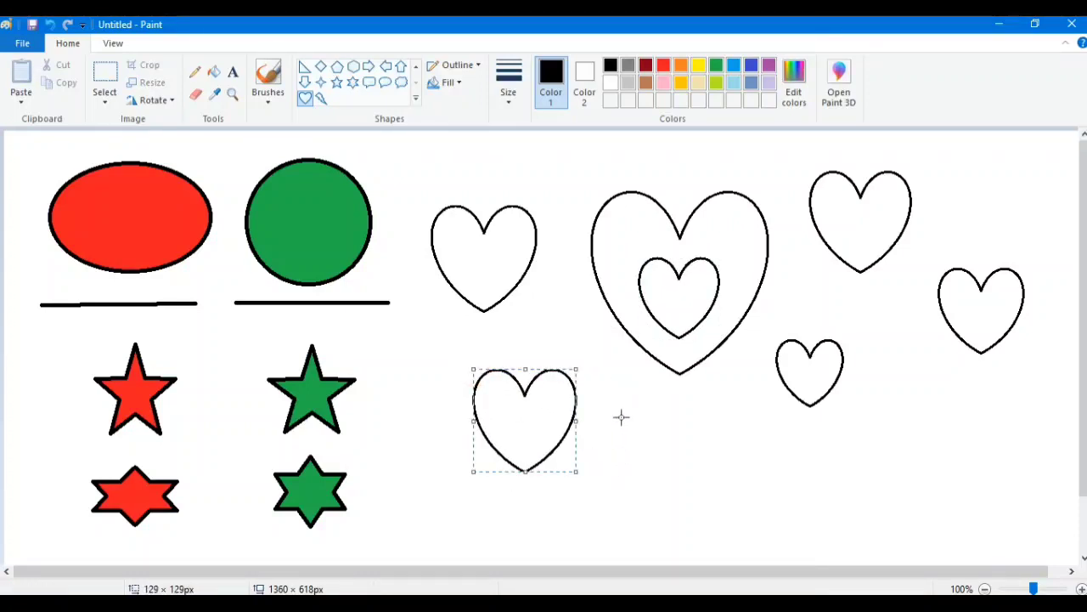
drag(621, 415, 801, 515)
drag(887, 363, 992, 476)
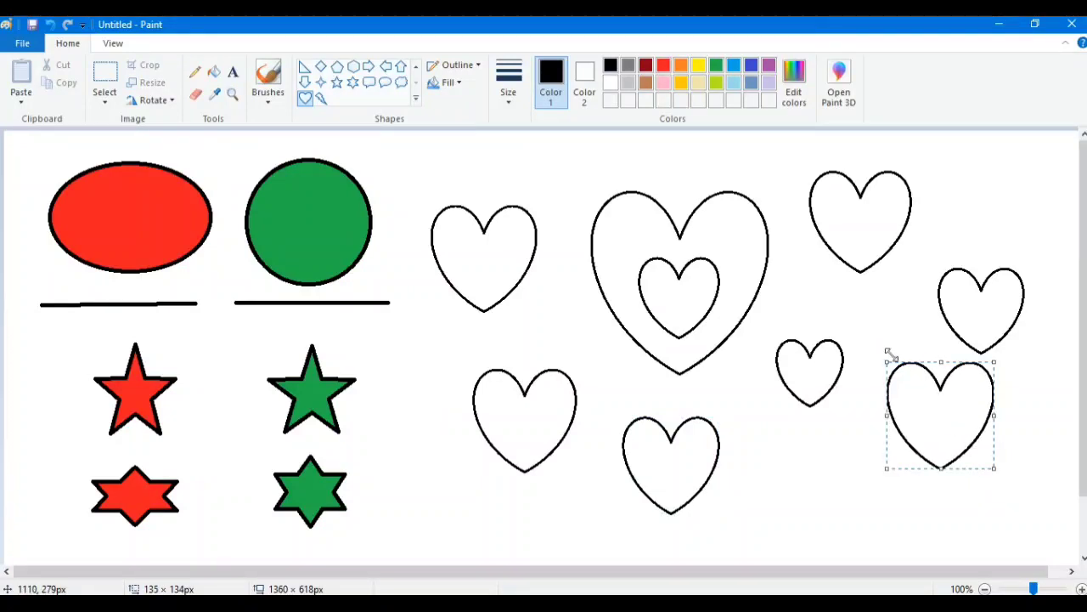
click(486, 174)
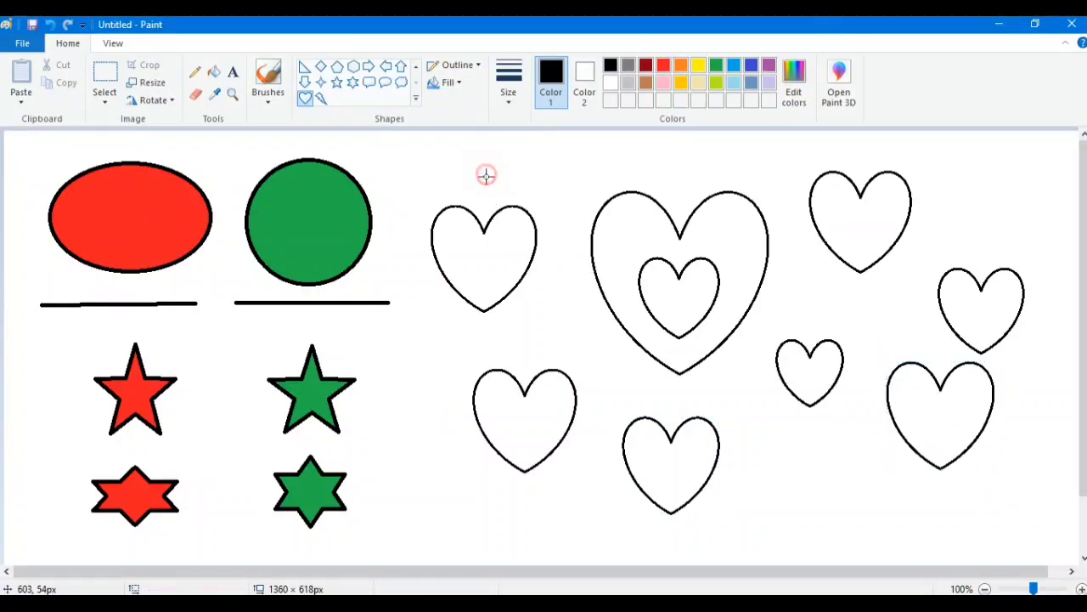